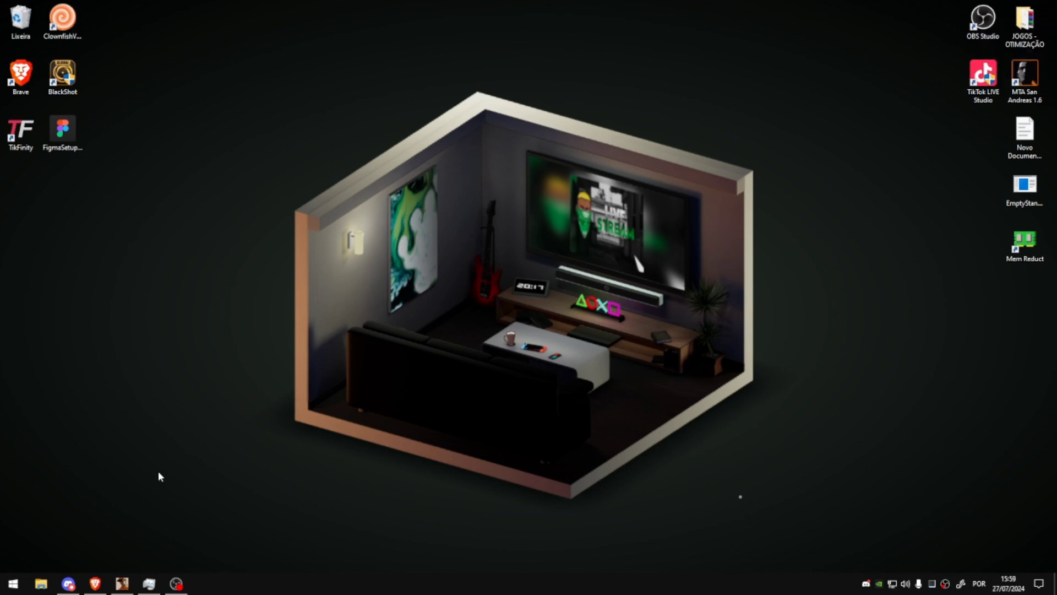
Search Windows for "avançado" and open the advanced system settings in the System Properties dialog
{"action": "left_click_drag", "start_coordinate": [209, 33], "coordinate": [847, 544]}
{"action": "left_click", "coordinate": [3, 587]}
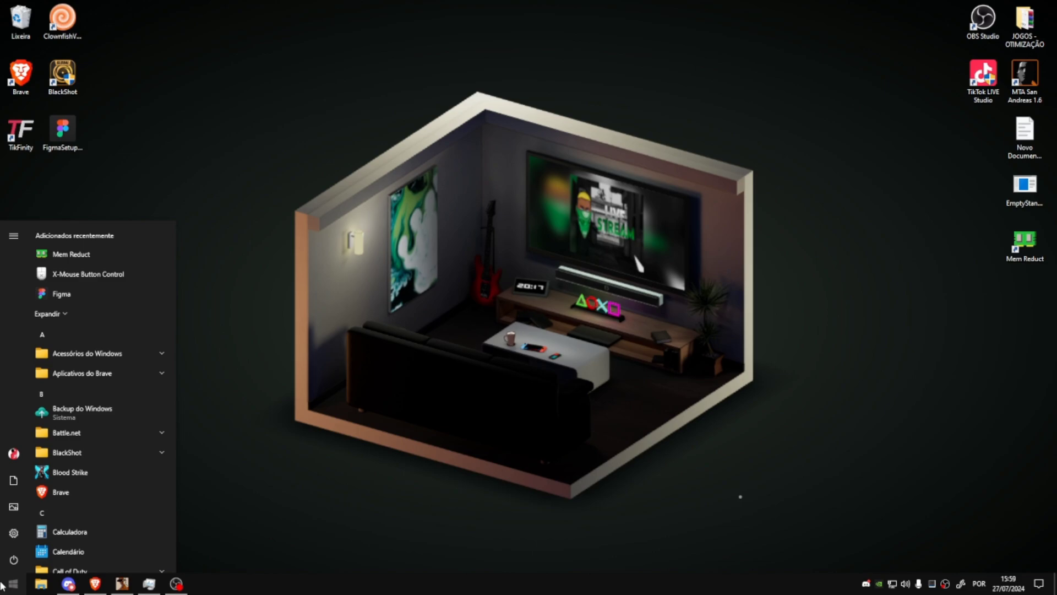
{"action": "left_click", "coordinate": [2, 589]}
{"action": "left_click", "coordinate": [9, 590]}
{"action": "type", "text": "avançado"}
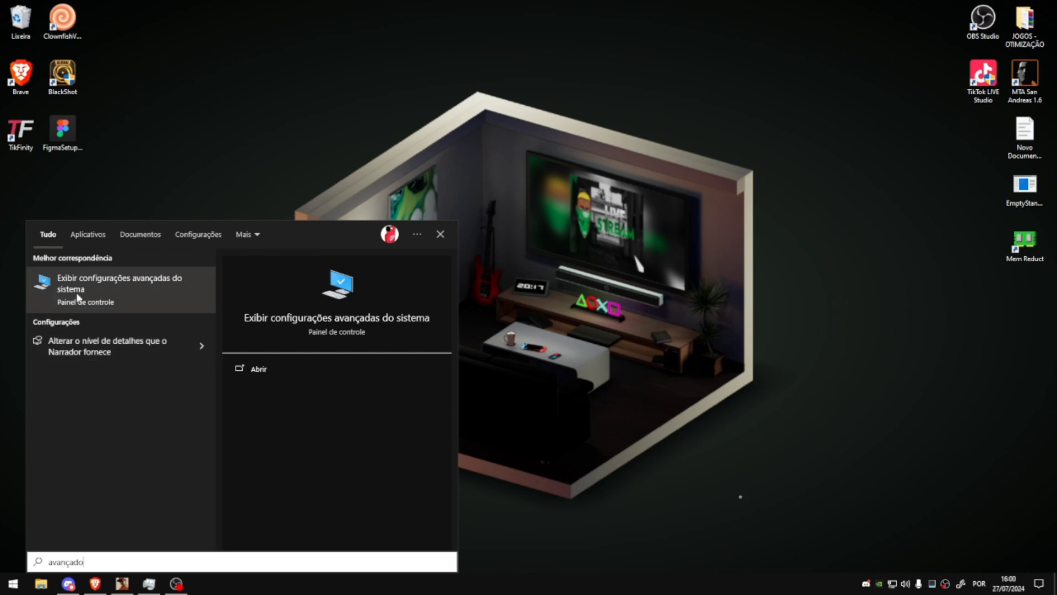
{"action": "left_click", "coordinate": [118, 290]}
{"action": "left_click_drag", "start_coordinate": [167, 33], "coordinate": [566, 99]}
{"action": "left_click", "coordinate": [455, 122]}
{"action": "left_click", "coordinate": [557, 121]}
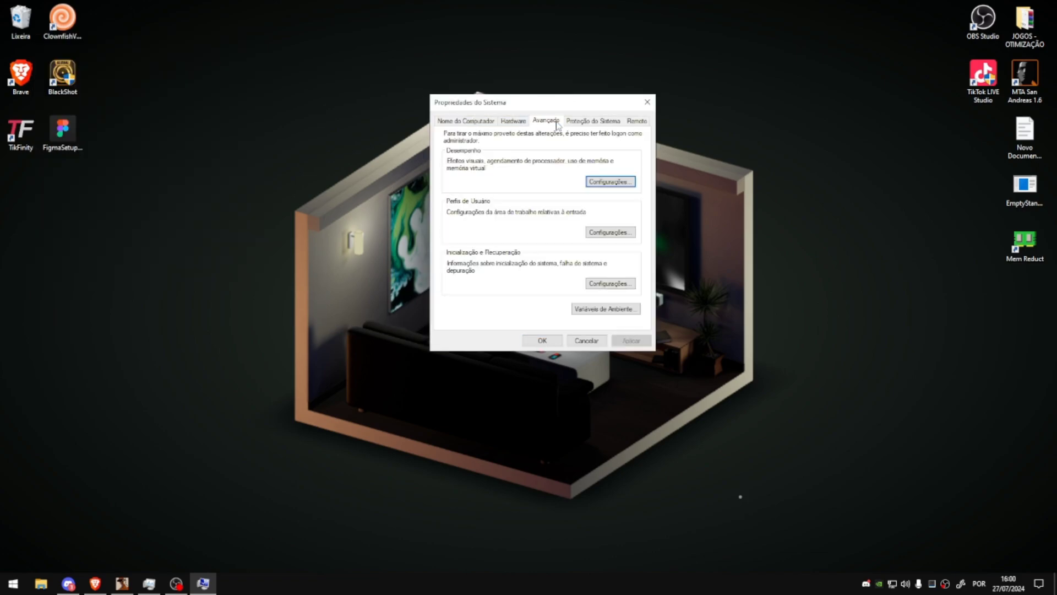
Set the performance visual effects to "Ajustar para obter um melhor desempenho" and apply the change
{"action": "left_click", "coordinate": [610, 182]}
{"action": "left_click_drag", "start_coordinate": [586, 150], "coordinate": [793, 108]}
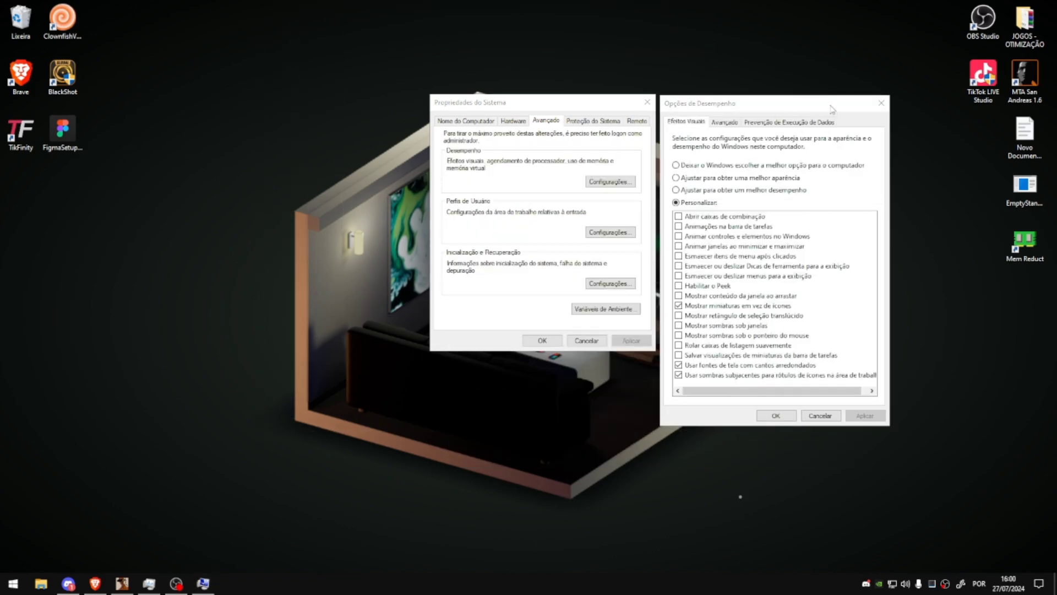
{"action": "left_click", "coordinate": [729, 190]}
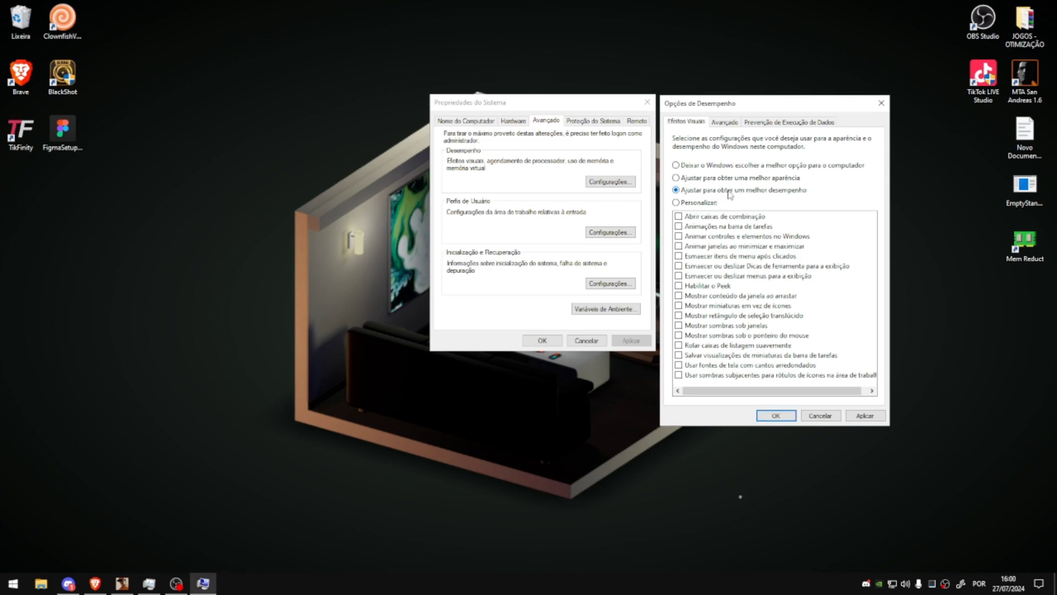
{"action": "left_click", "coordinate": [880, 416]}
{"action": "left_click", "coordinate": [791, 417]}
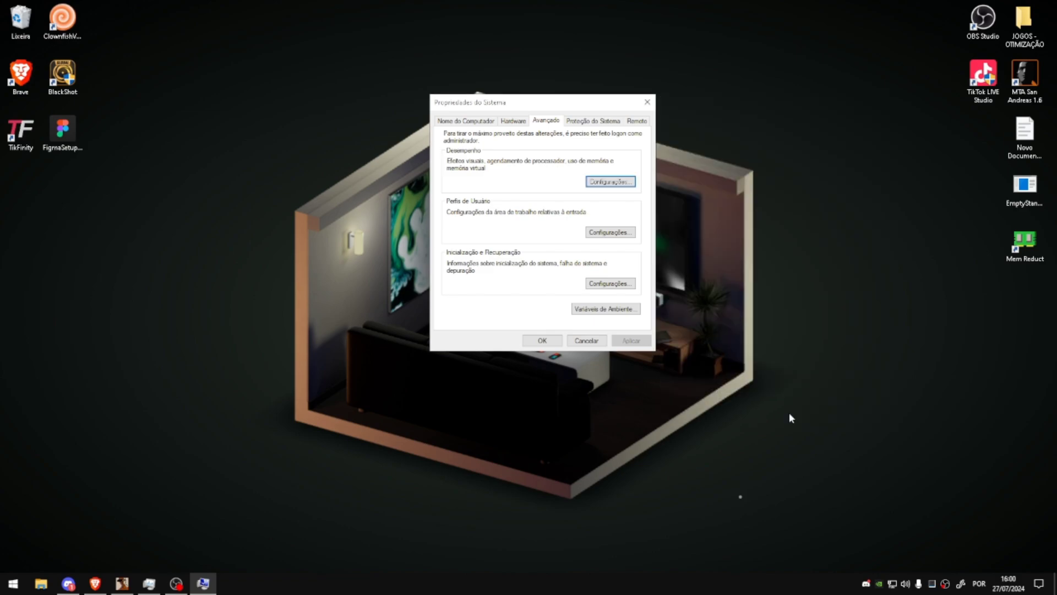
{"action": "left_click_drag", "start_coordinate": [881, 107], "coordinate": [691, 432]}
{"action": "left_click_drag", "start_coordinate": [930, 22], "coordinate": [700, 420]}
{"action": "left_click_drag", "start_coordinate": [906, 77], "coordinate": [785, 380]}
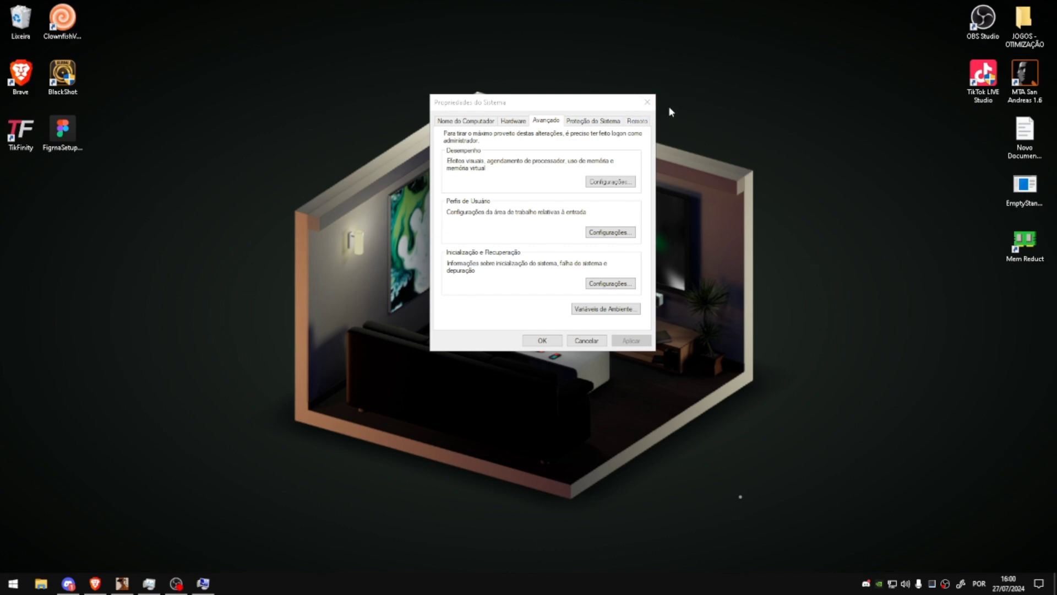
{"action": "left_click_drag", "start_coordinate": [624, 102], "coordinate": [546, 122]}
{"action": "left_click_drag", "start_coordinate": [861, 2], "coordinate": [141, 553]}
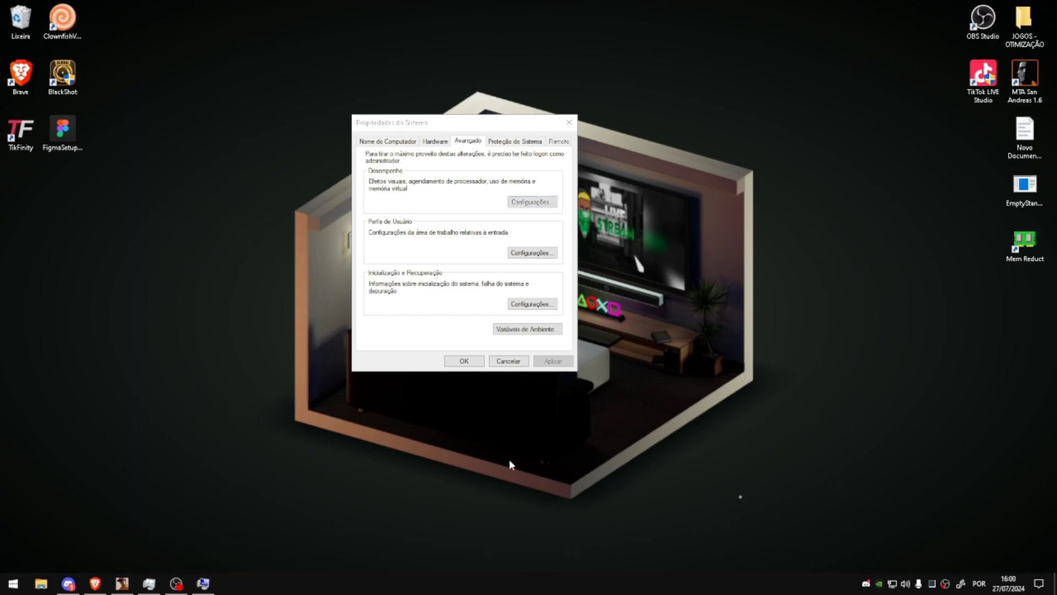
Change the desktop background to "Cor sólida" with the periwinkle blue swatch, close Settings and refresh the desktop
{"action": "right_click", "coordinate": [714, 194]}
{"action": "left_click", "coordinate": [776, 325]}
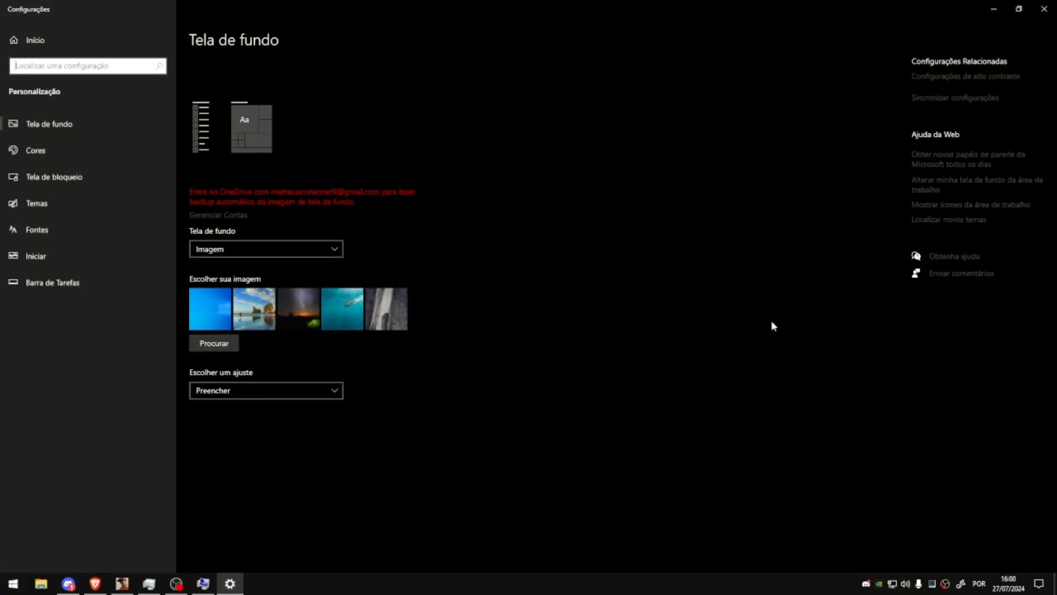
{"action": "left_click", "coordinate": [296, 249]}
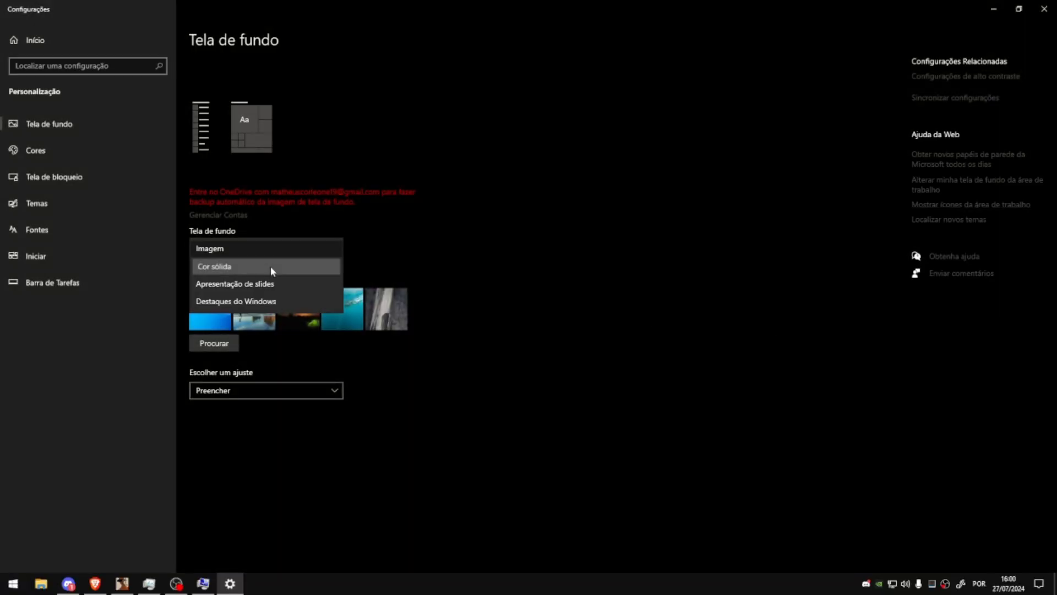
{"action": "left_click", "coordinate": [269, 266]}
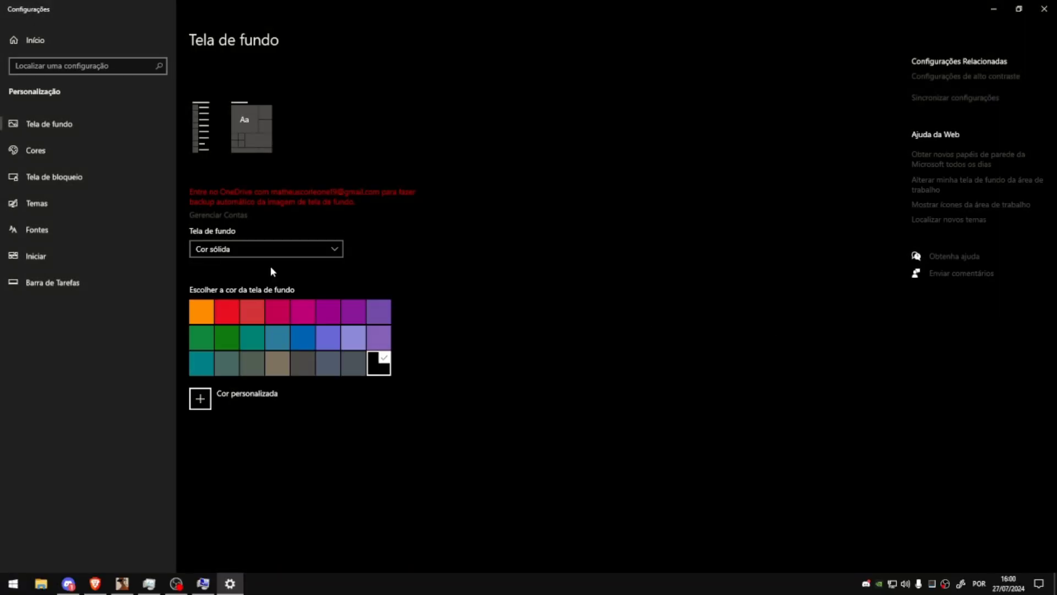
{"action": "left_click", "coordinate": [321, 342]}
{"action": "left_click", "coordinate": [1045, 8]}
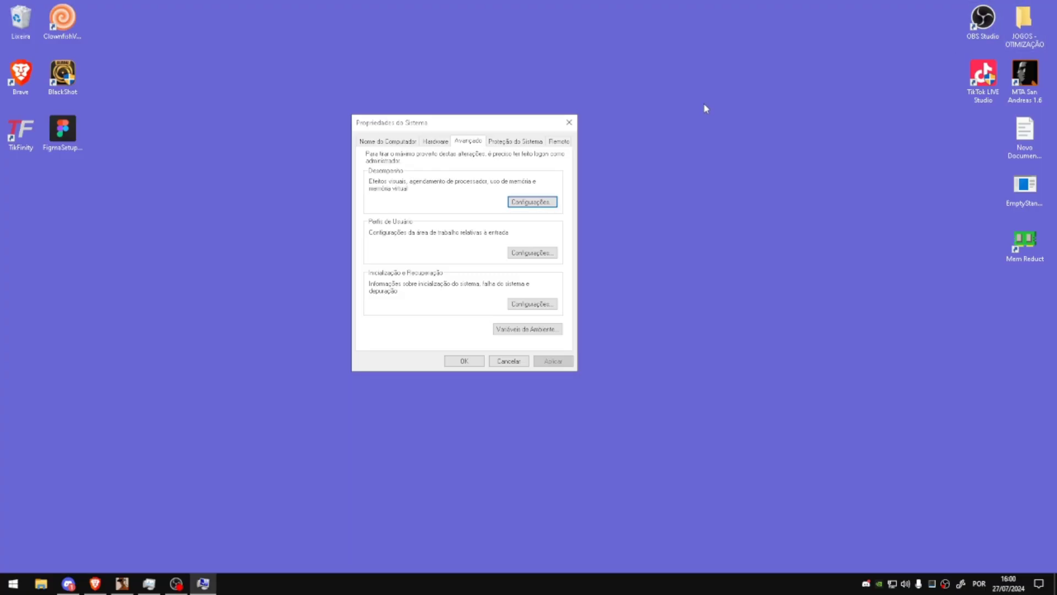
{"action": "right_click", "coordinate": [702, 89]}
{"action": "left_click", "coordinate": [742, 124]}
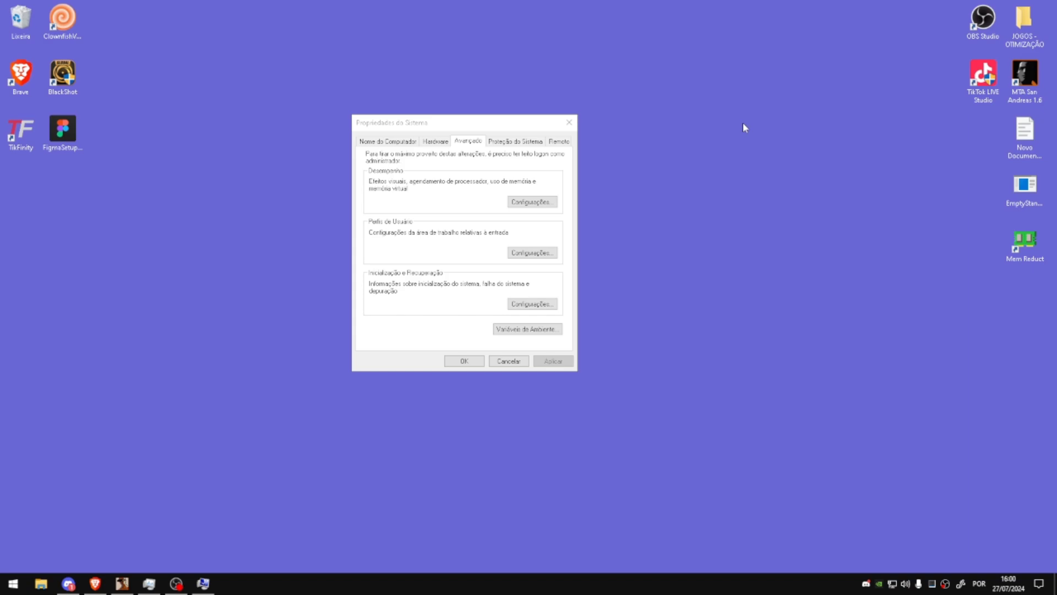
Open the virtual memory settings from the advanced performance options
{"action": "left_click", "coordinate": [546, 206]}
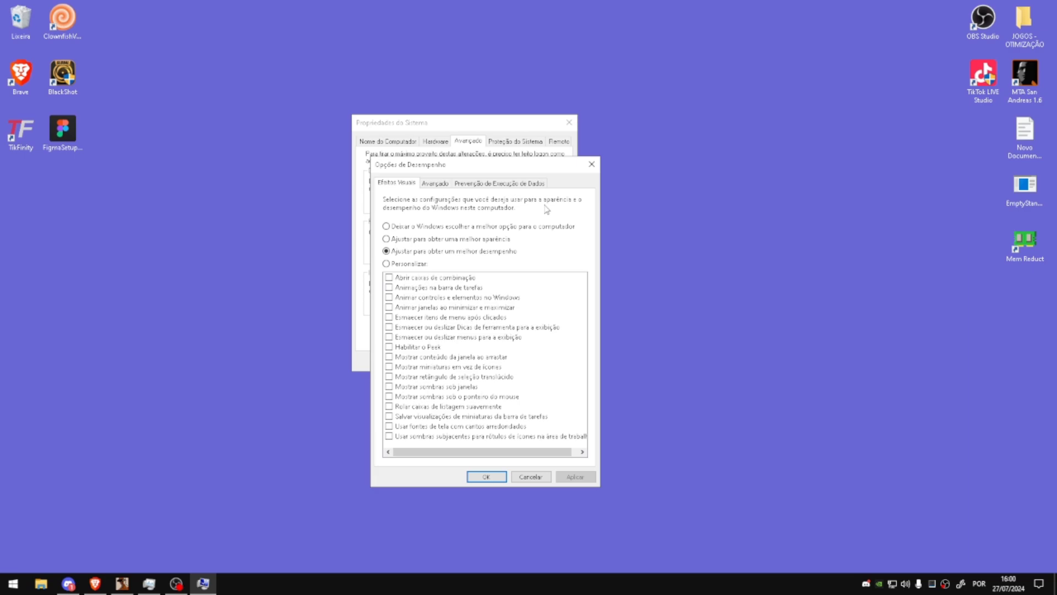
{"action": "left_click_drag", "start_coordinate": [471, 171], "coordinate": [693, 132]}
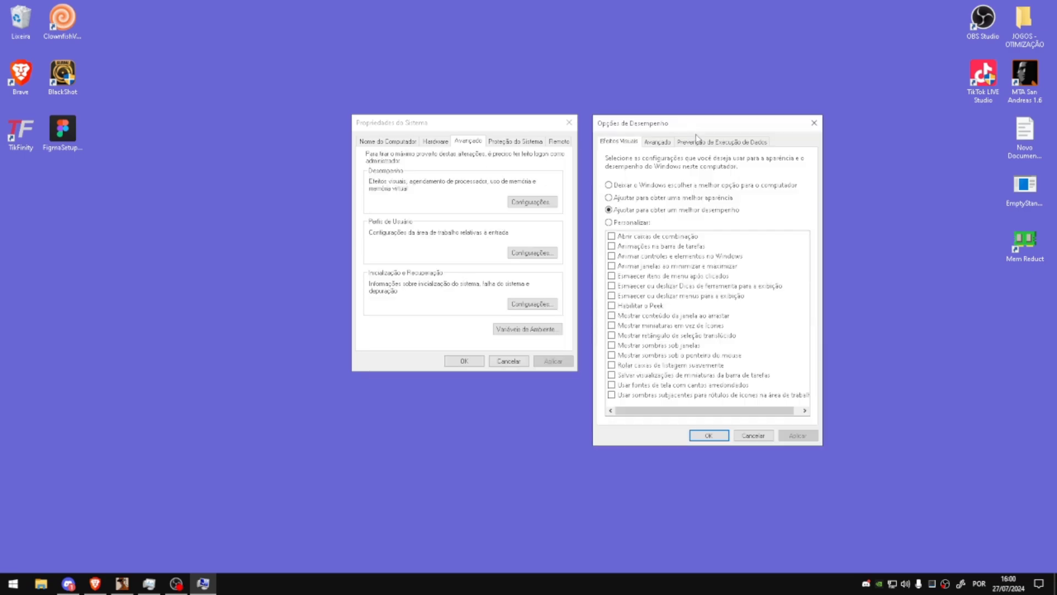
{"action": "left_click", "coordinate": [658, 142]}
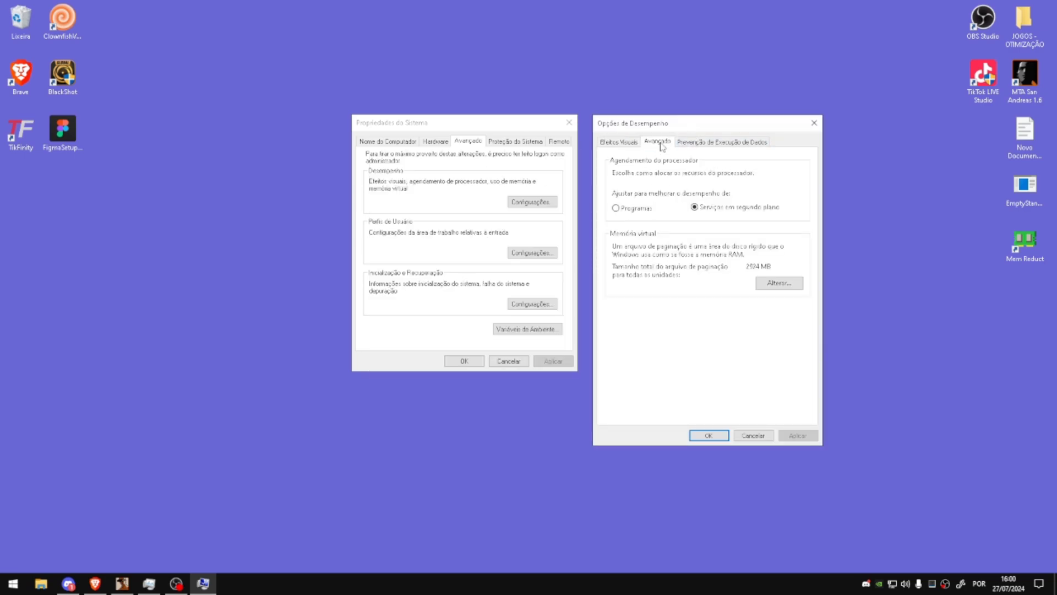
{"action": "left_click_drag", "start_coordinate": [743, 124], "coordinate": [729, 125]}
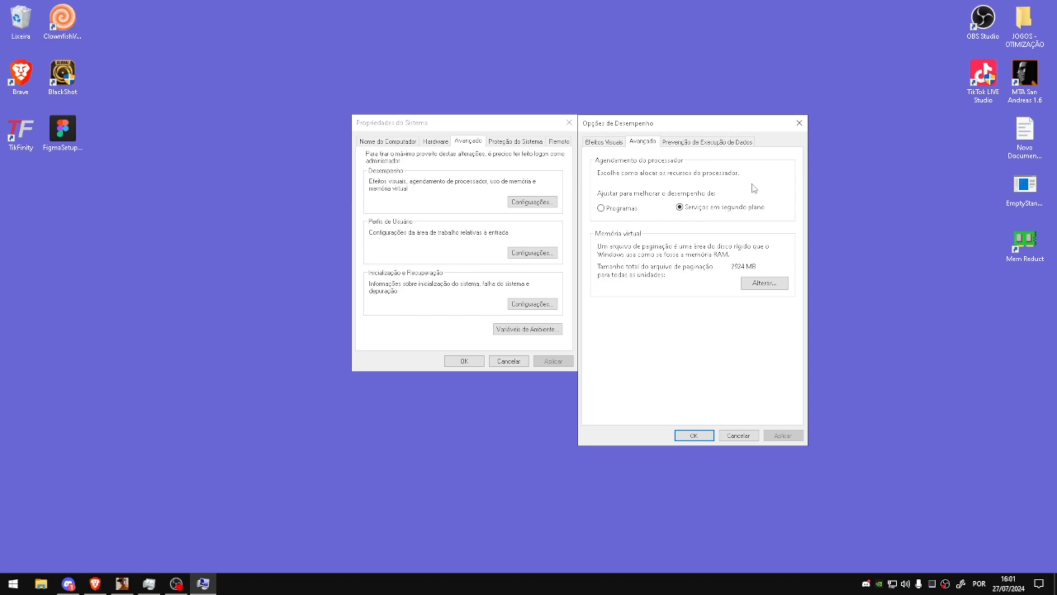
{"action": "left_click", "coordinate": [763, 284]}
{"action": "left_click_drag", "start_coordinate": [781, 160], "coordinate": [696, 128]}
{"action": "left_click", "coordinate": [421, 190]}
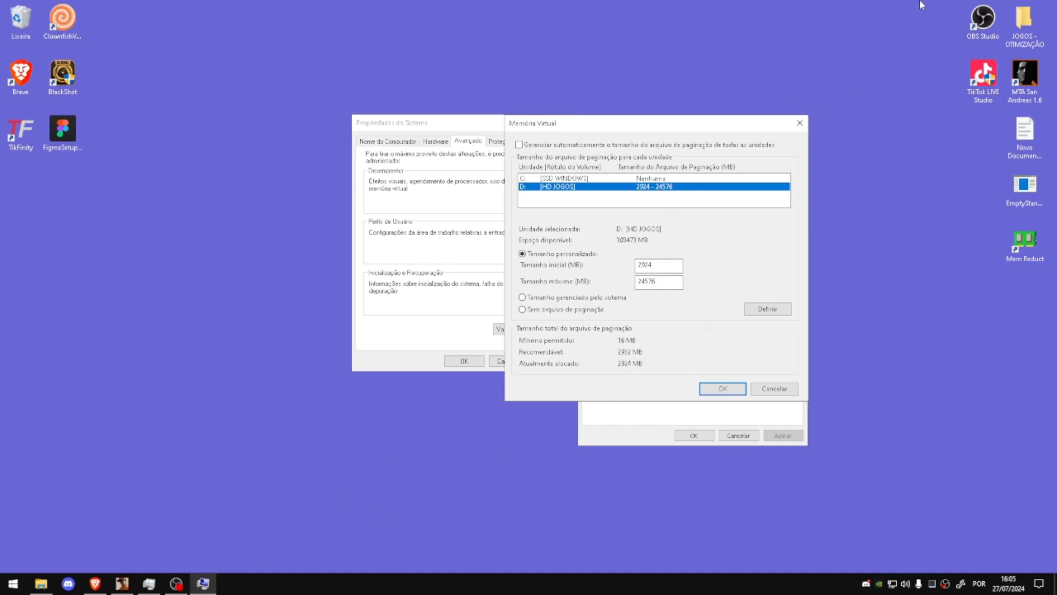
{"action": "key", "text": "Print"}
{"action": "left_click_drag", "start_coordinate": [919, 1], "coordinate": [216, 404]}
{"action": "right_click", "coordinate": [167, 440]}
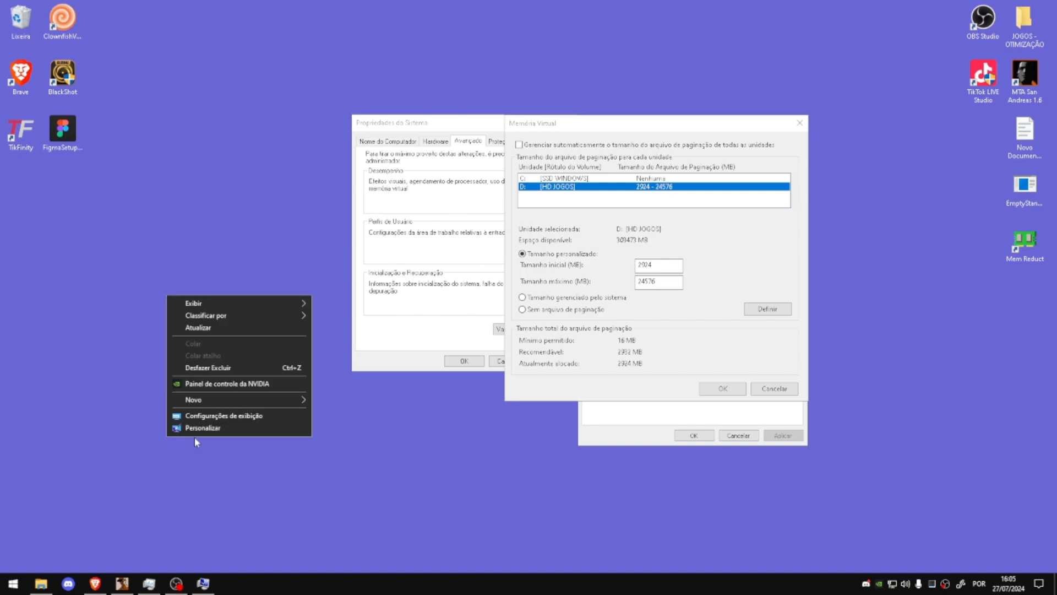
{"action": "left_click", "coordinate": [245, 327]}
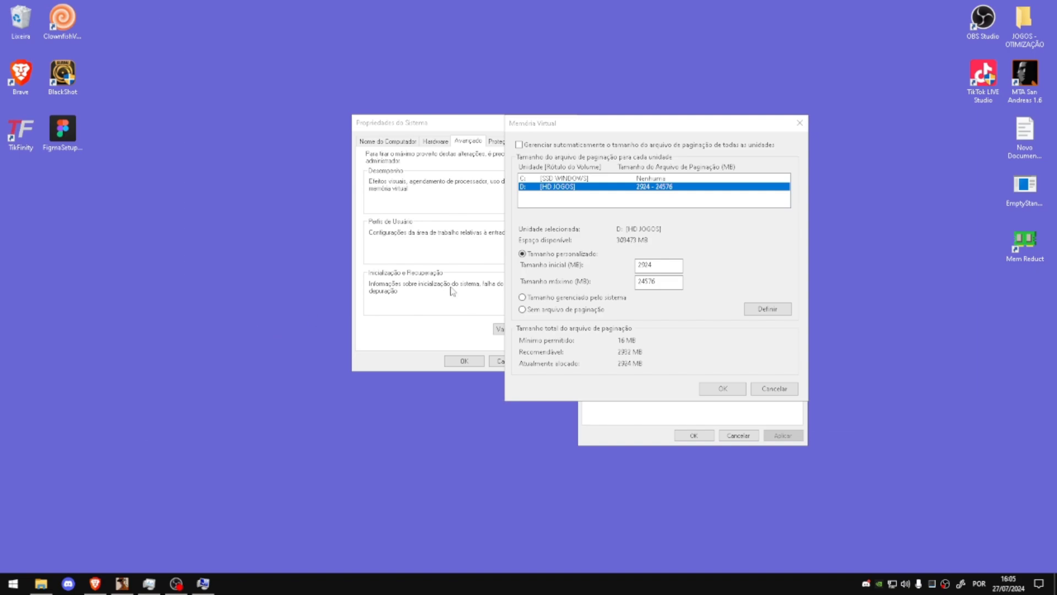
Set the initial custom paging file size for drive D: (HD JOGOS) to 2932 MB
{"action": "double_click", "coordinate": [662, 270]}
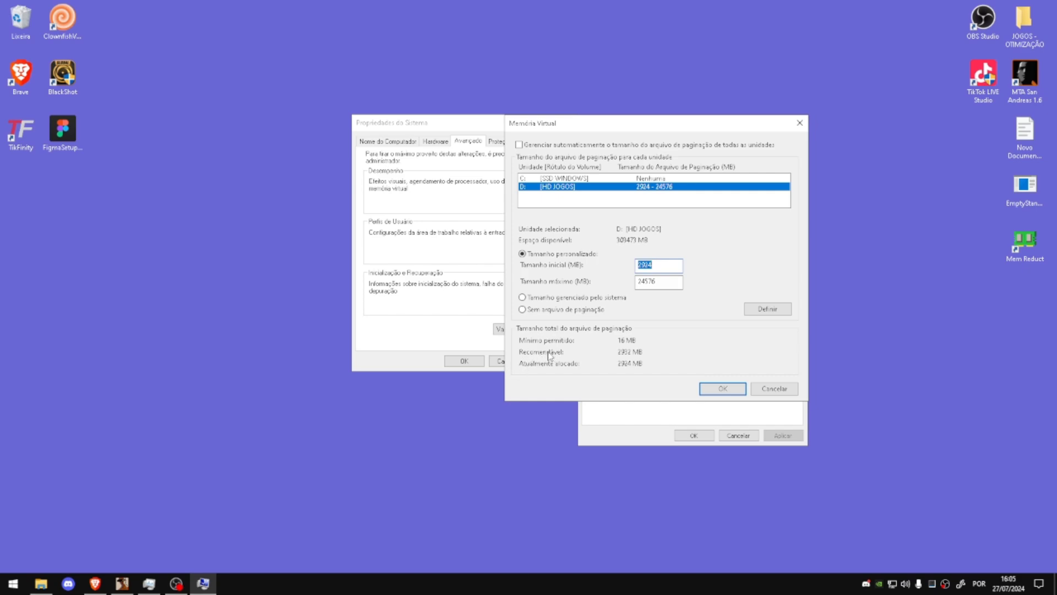
{"action": "left_click", "coordinate": [676, 268]}
{"action": "double_click", "coordinate": [668, 265]}
{"action": "type", "text": "2"}
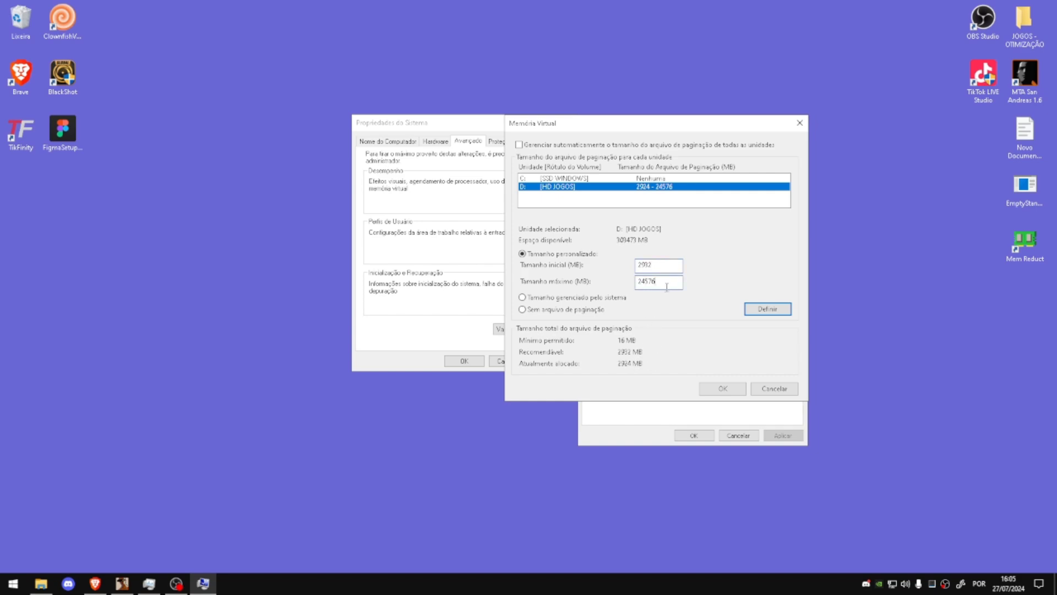
{"action": "left_click_drag", "start_coordinate": [666, 287], "coordinate": [590, 282]}
Examine the drives under Este Computador in File Explorer and close the window
{"action": "right_click", "coordinate": [829, 202]}
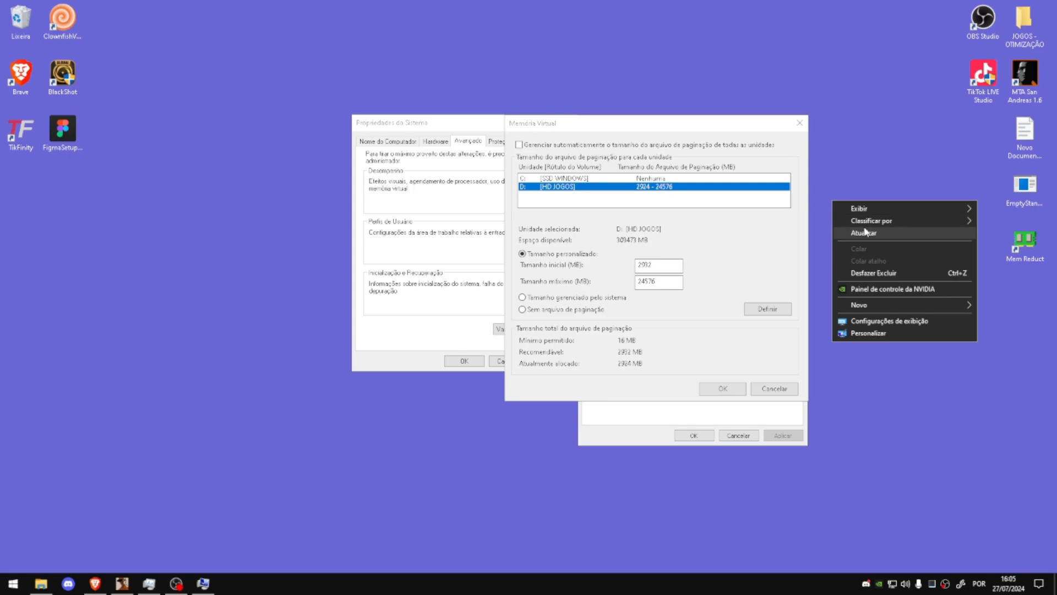
{"action": "key", "text": "Escape"}
{"action": "left_click", "coordinate": [40, 584]}
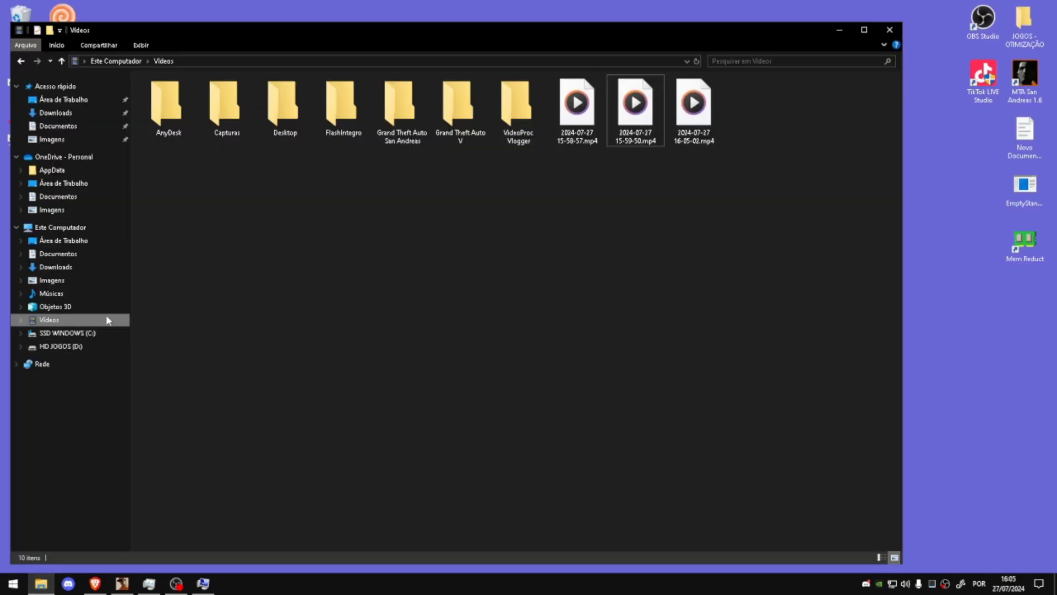
{"action": "left_click", "coordinate": [82, 227]}
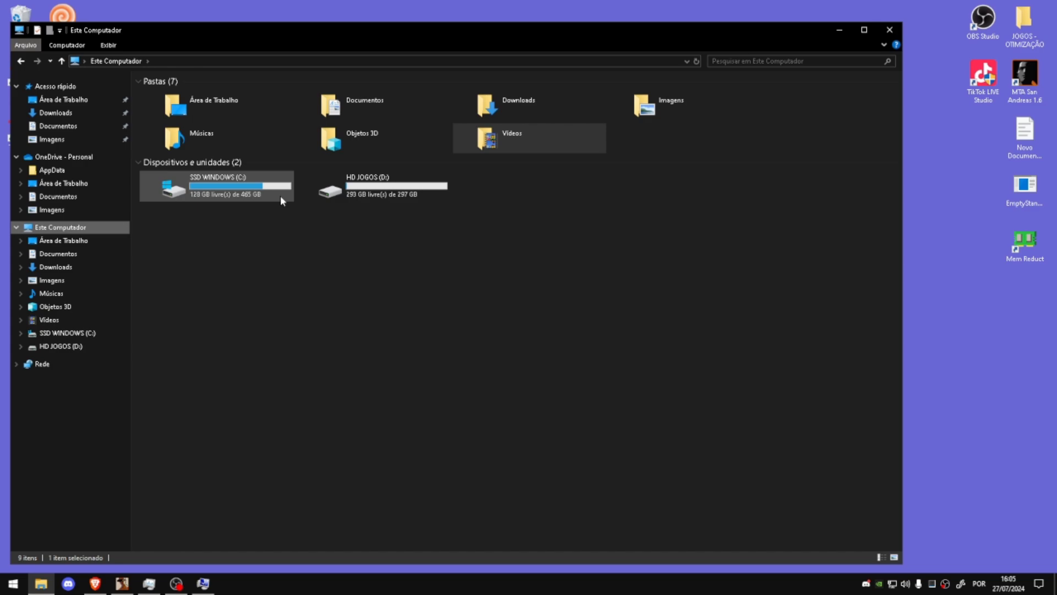
{"action": "left_click", "coordinate": [890, 30]}
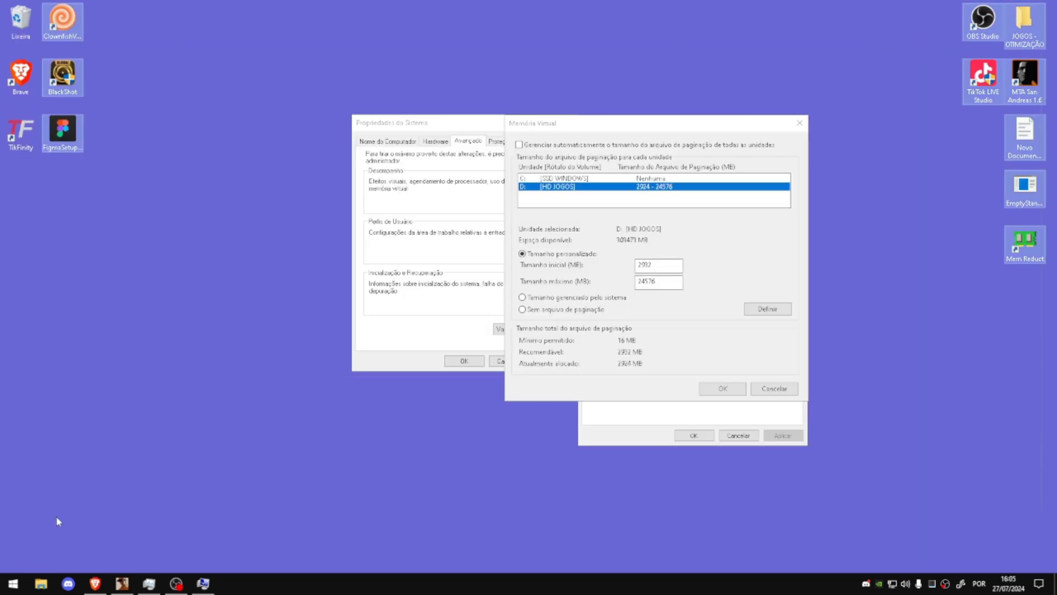
{"action": "right_click", "coordinate": [152, 220]}
{"action": "left_click", "coordinate": [182, 258]}
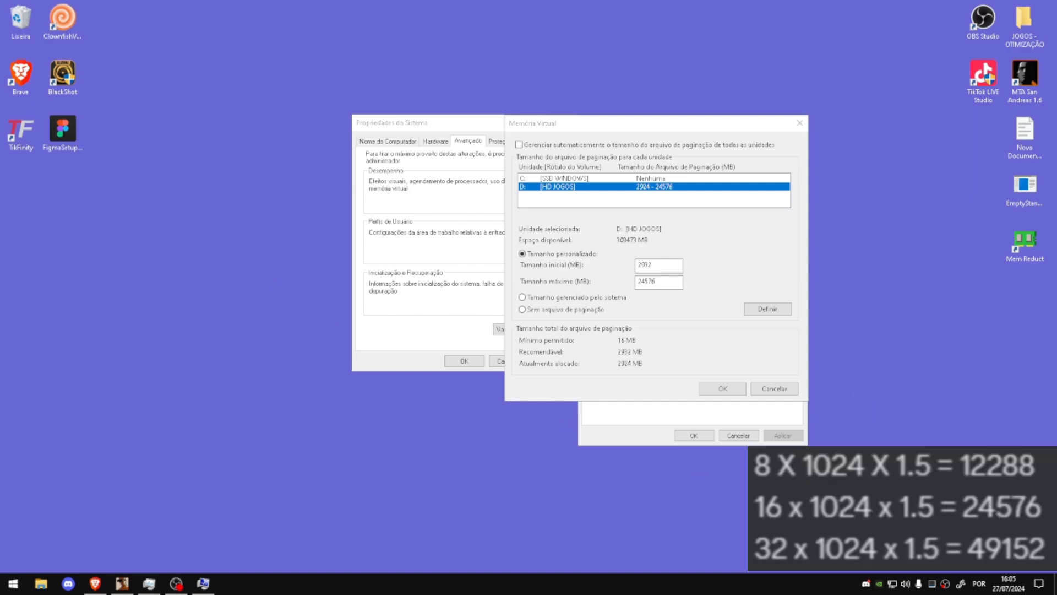
Confirm the virtual memory settings and close the Performance Options and System Properties dialogs
{"action": "double_click", "coordinate": [643, 281]}
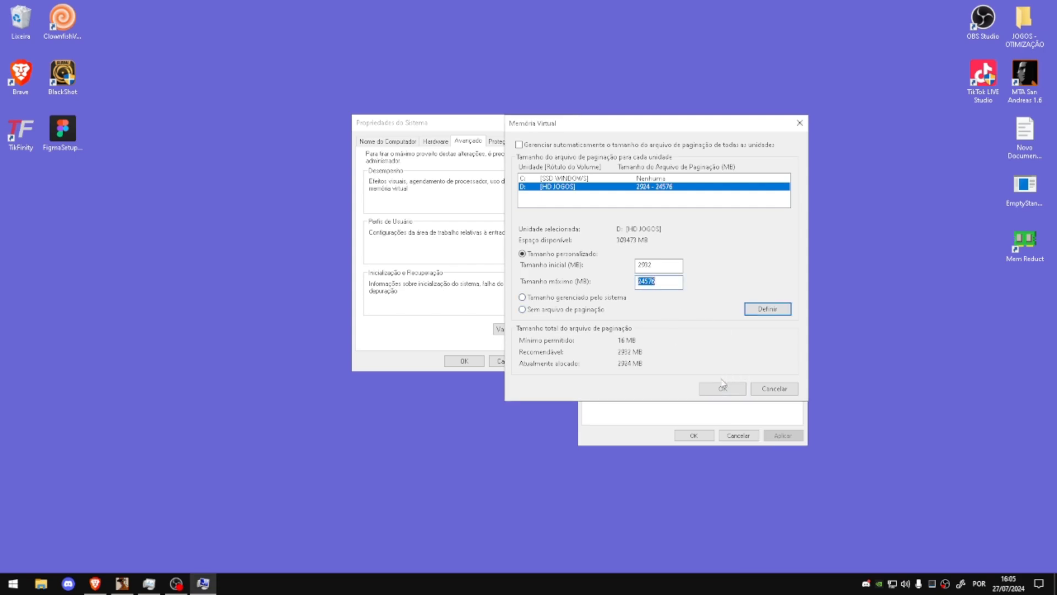
{"action": "left_click", "coordinate": [733, 390]}
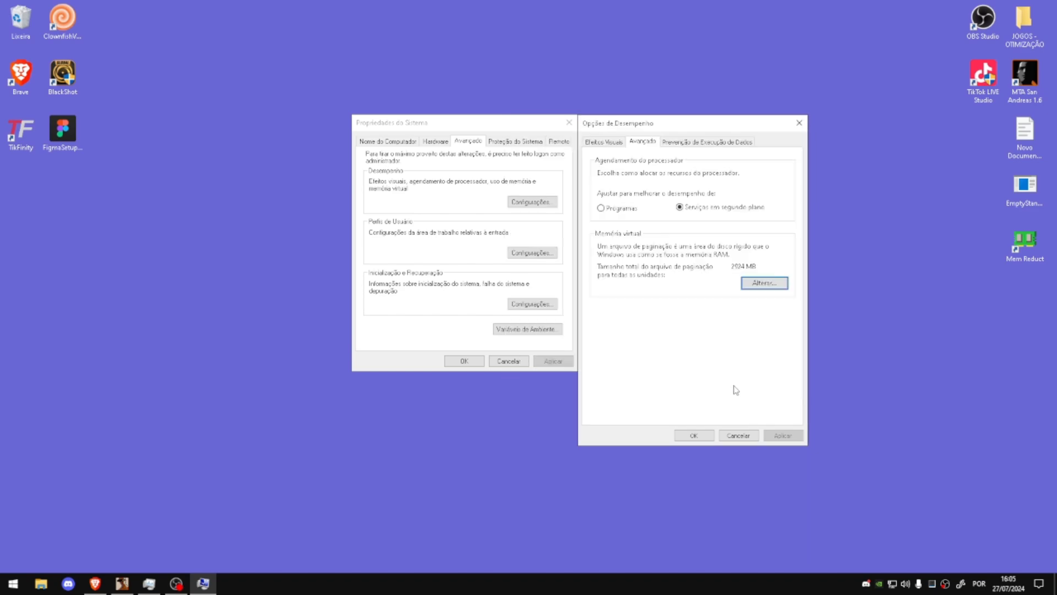
{"action": "left_click", "coordinate": [693, 435]}
{"action": "left_click", "coordinate": [475, 361]}
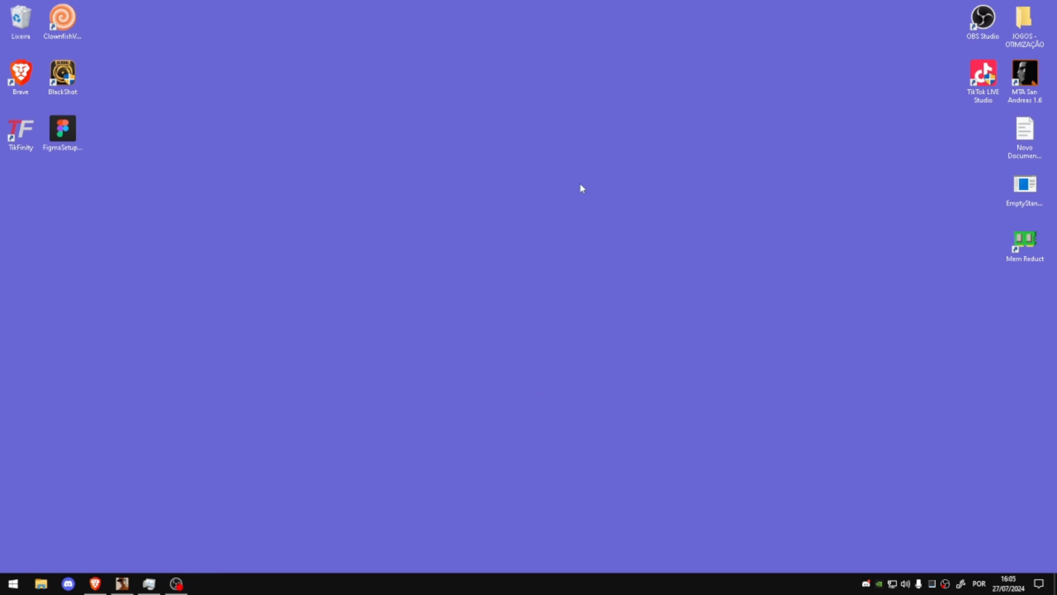
{"action": "right_click", "coordinate": [580, 186]}
{"action": "left_click", "coordinate": [617, 213]}
Search Windows for "serviços" and open the Services console
{"action": "left_click", "coordinate": [13, 583]}
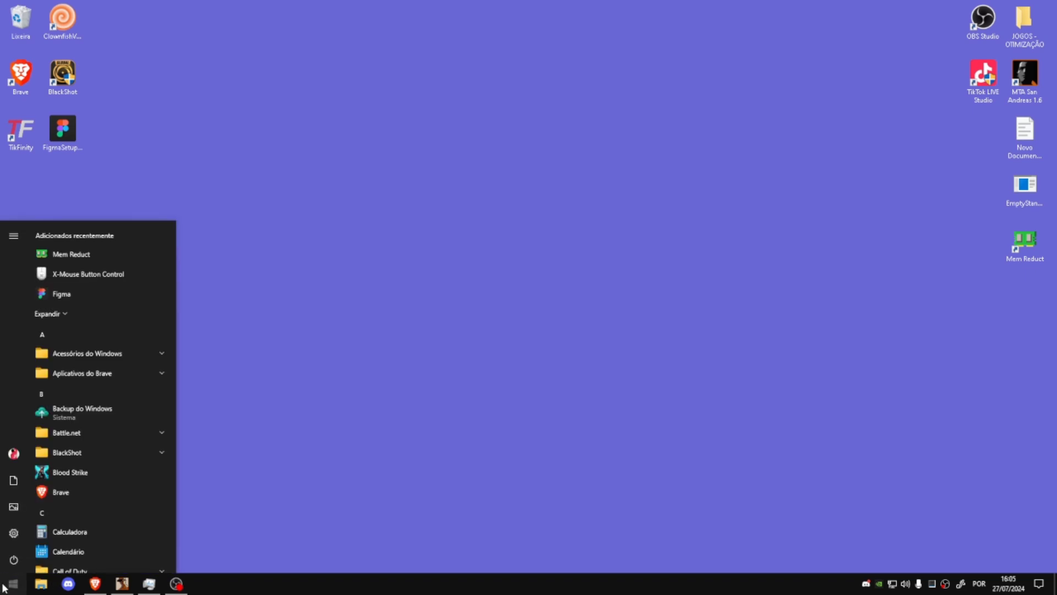
{"action": "type", "text": "serviços"}
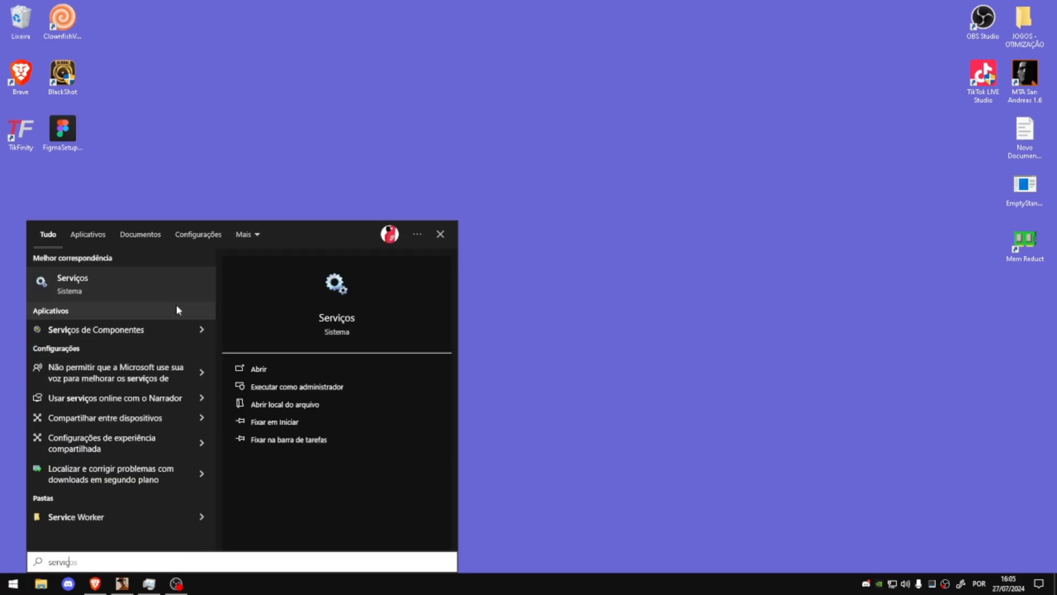
{"action": "left_click", "coordinate": [184, 278]}
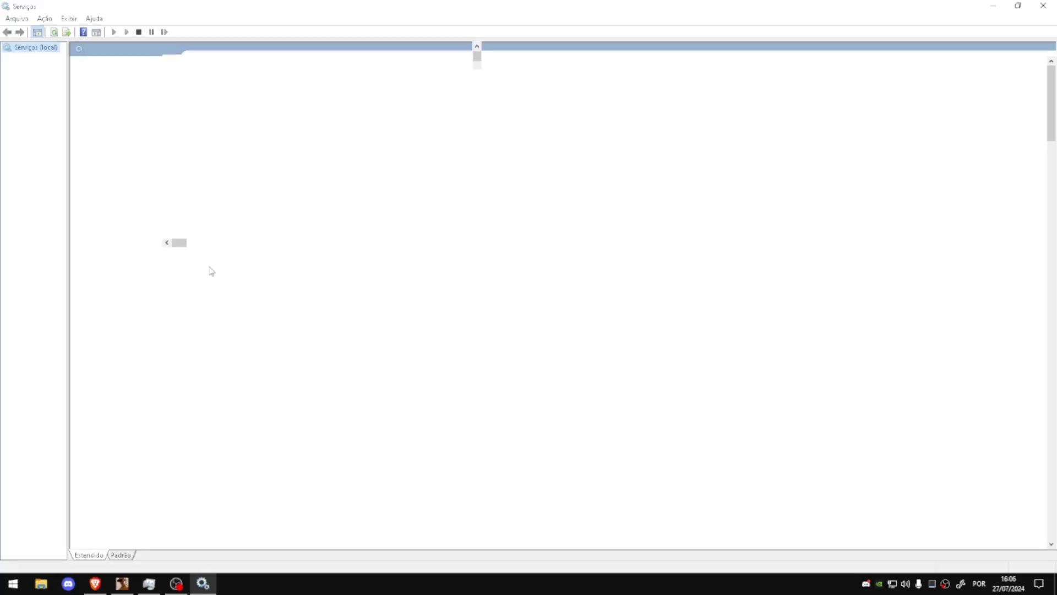
Find the SysMain service in the services list and open its properties
{"action": "left_click", "coordinate": [306, 160]}
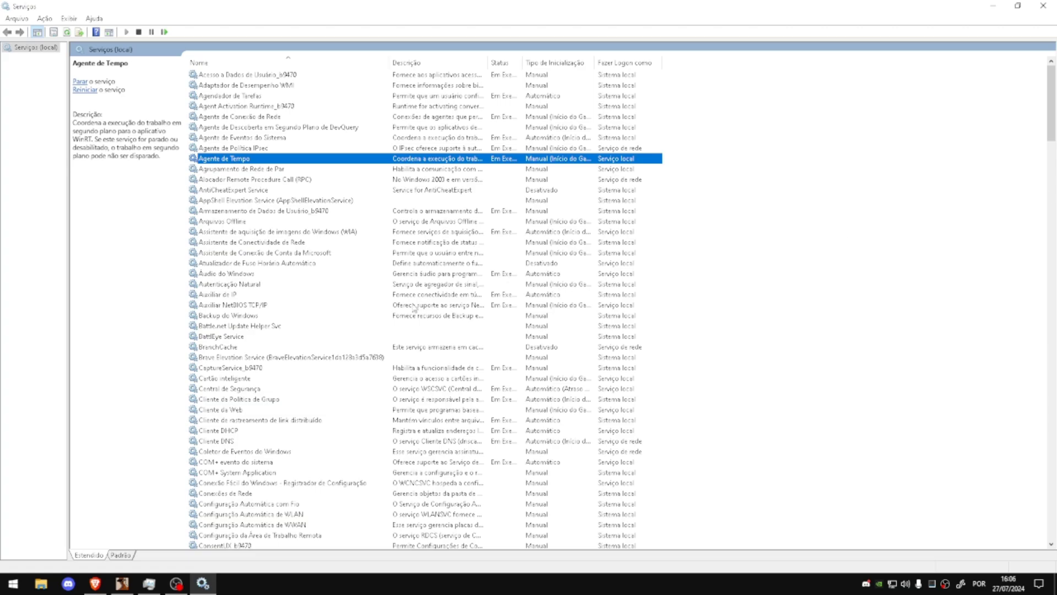
{"action": "key", "text": "s"}
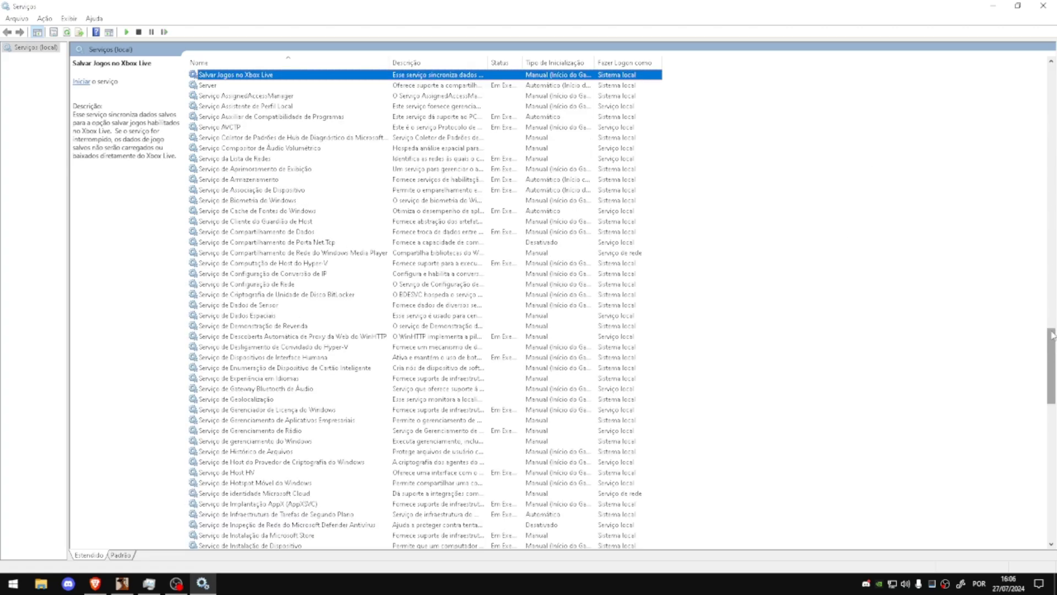
{"action": "left_click_drag", "start_coordinate": [1052, 360], "coordinate": [1055, 498]}
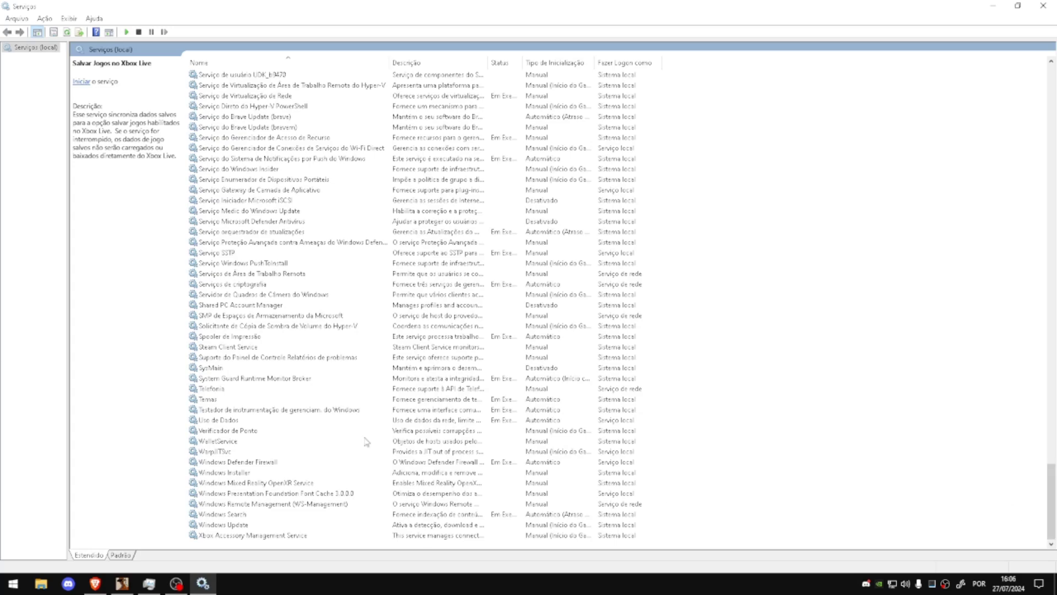
{"action": "left_click", "coordinate": [257, 369]}
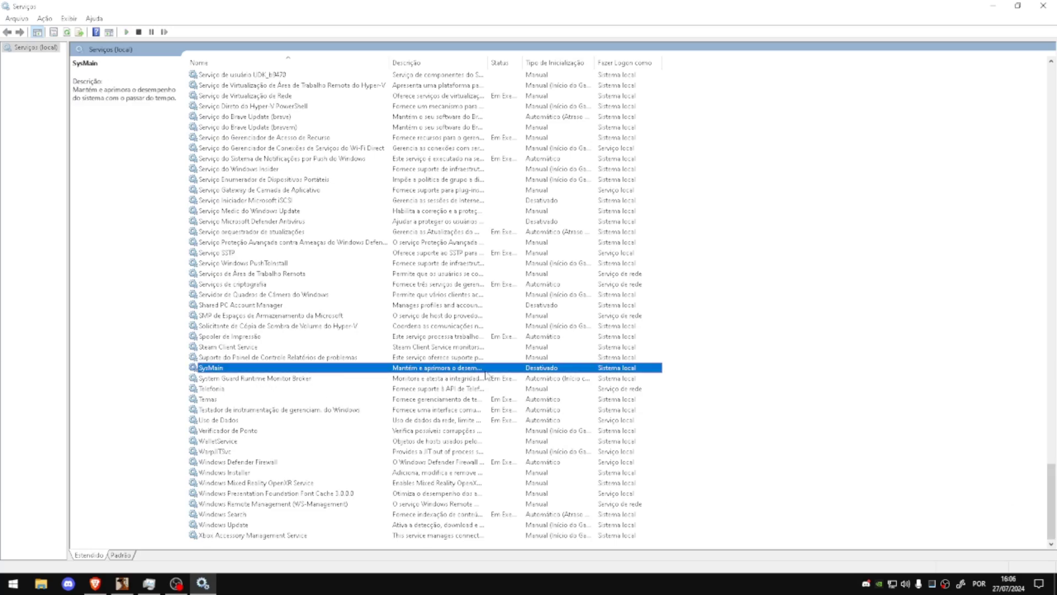
{"action": "double_click", "coordinate": [348, 369]}
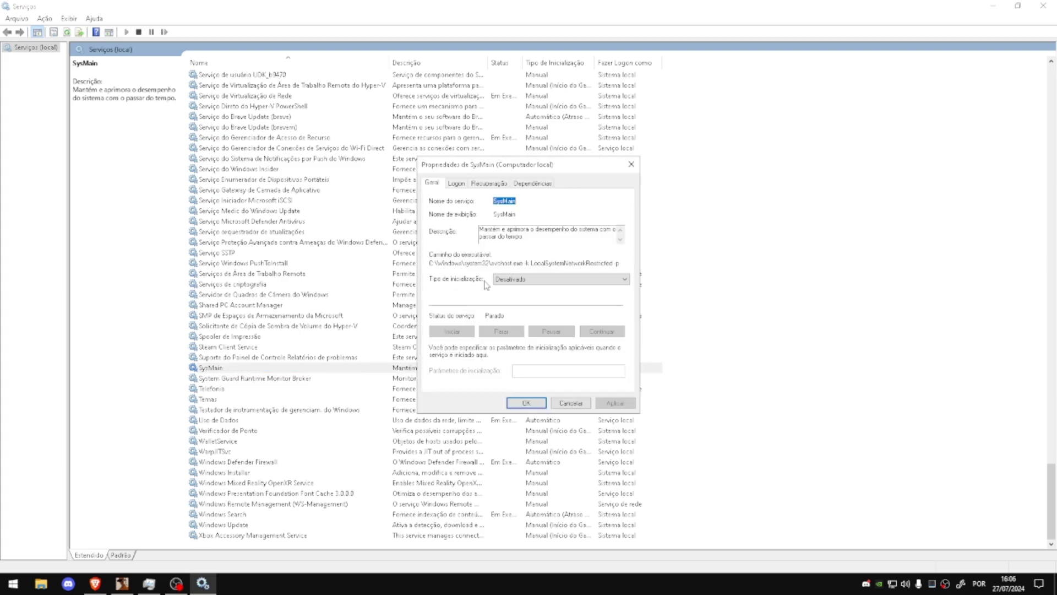
Set the SysMain startup type to Manual and apply the change
{"action": "left_click", "coordinate": [554, 280]}
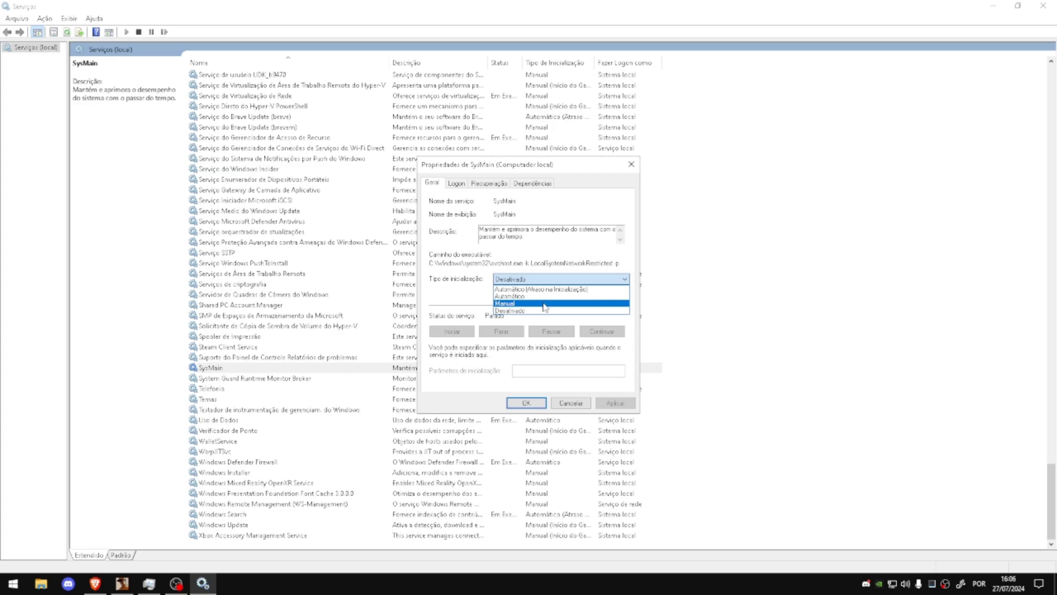
{"action": "left_click", "coordinate": [544, 303]}
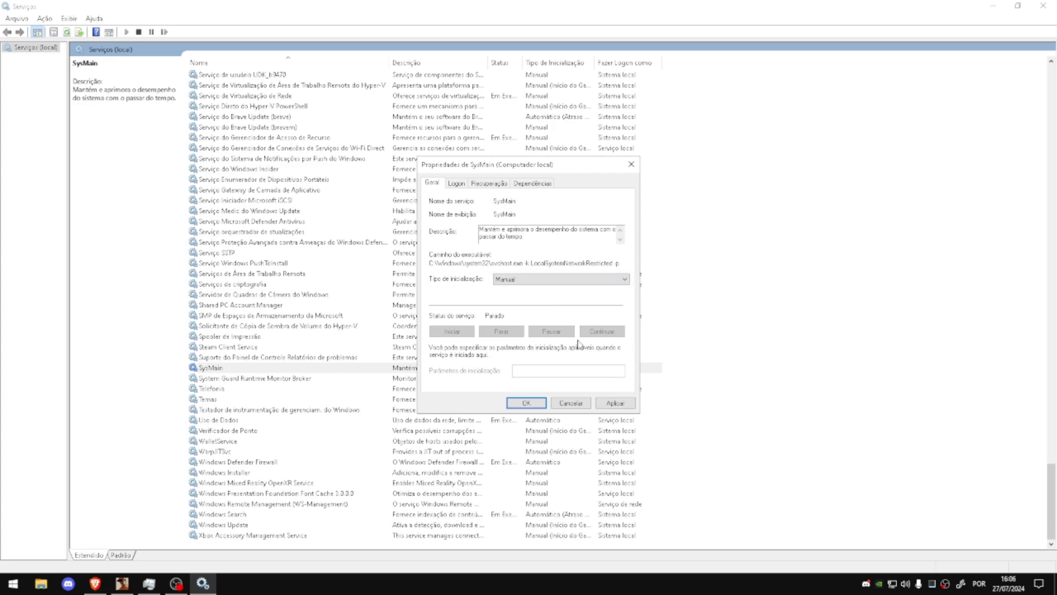
{"action": "left_click", "coordinate": [615, 402]}
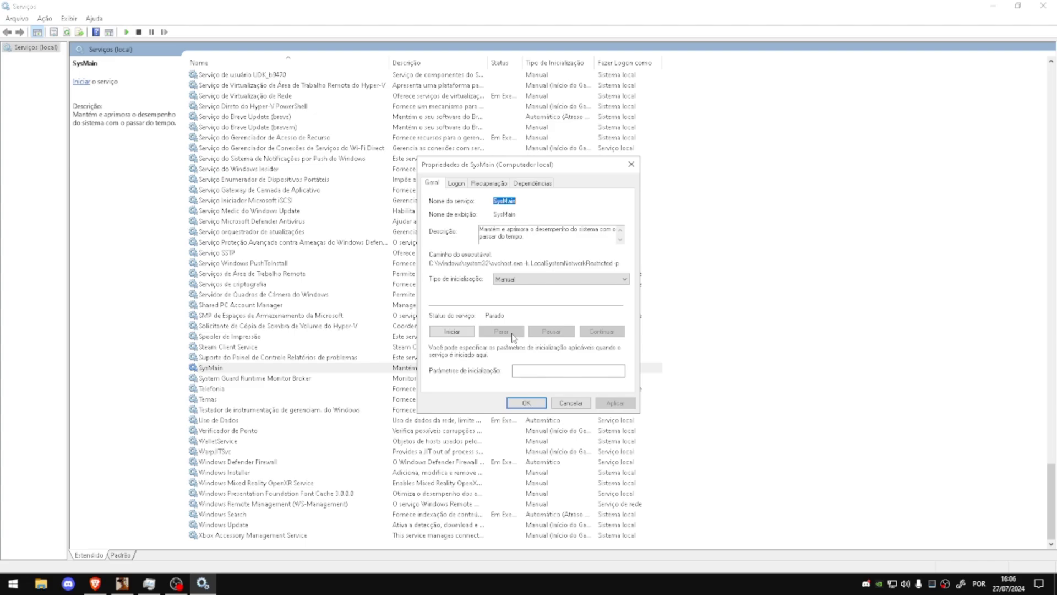
Set the SysMain startup type to Desativado, apply it and close the service's properties
{"action": "left_click", "coordinate": [571, 279]}
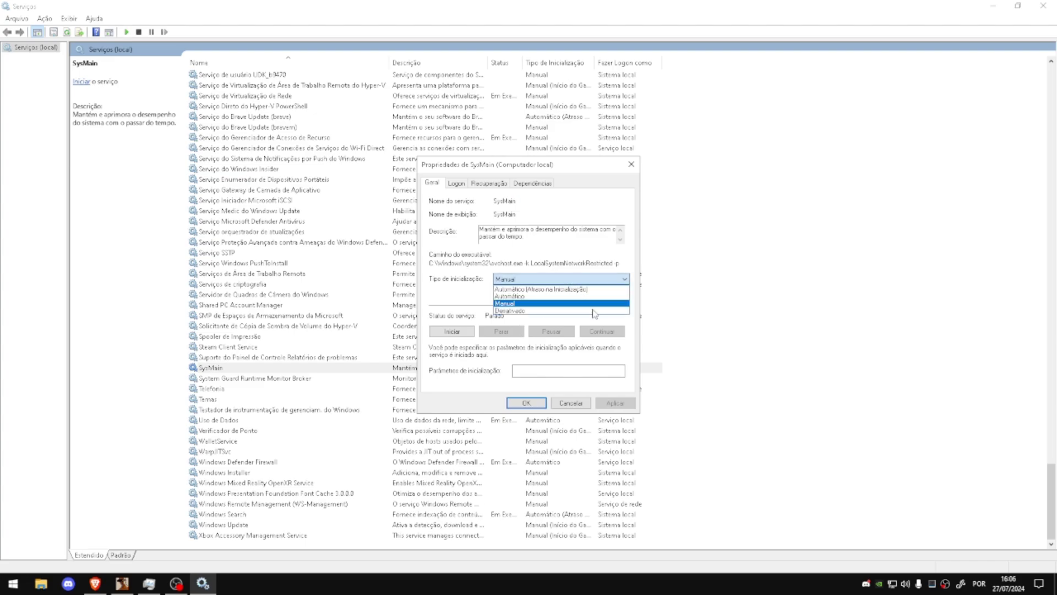
{"action": "left_click", "coordinate": [600, 310]}
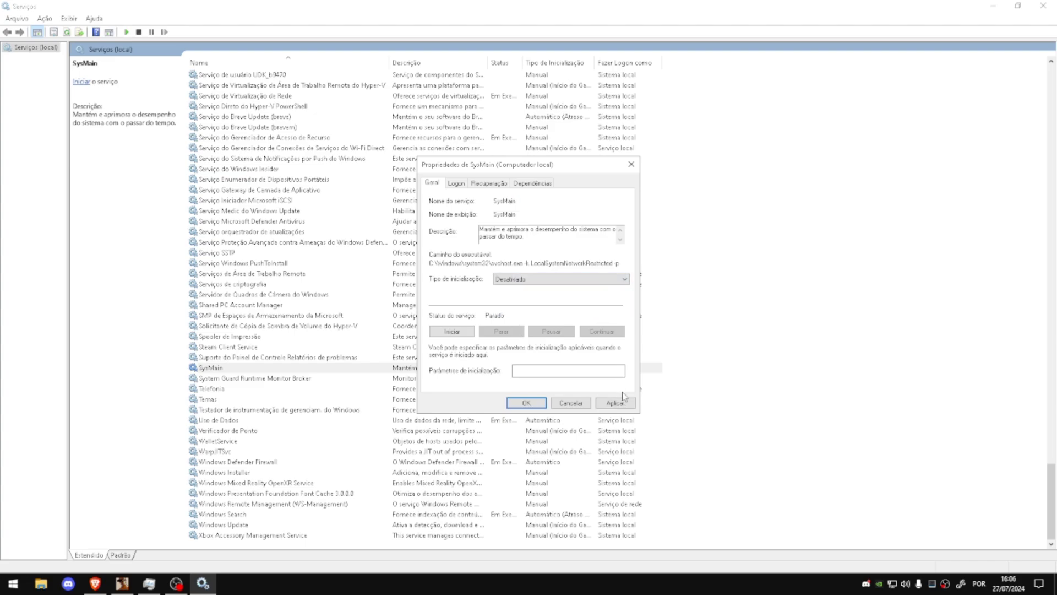
{"action": "left_click", "coordinate": [615, 403]}
{"action": "left_click", "coordinate": [526, 403]}
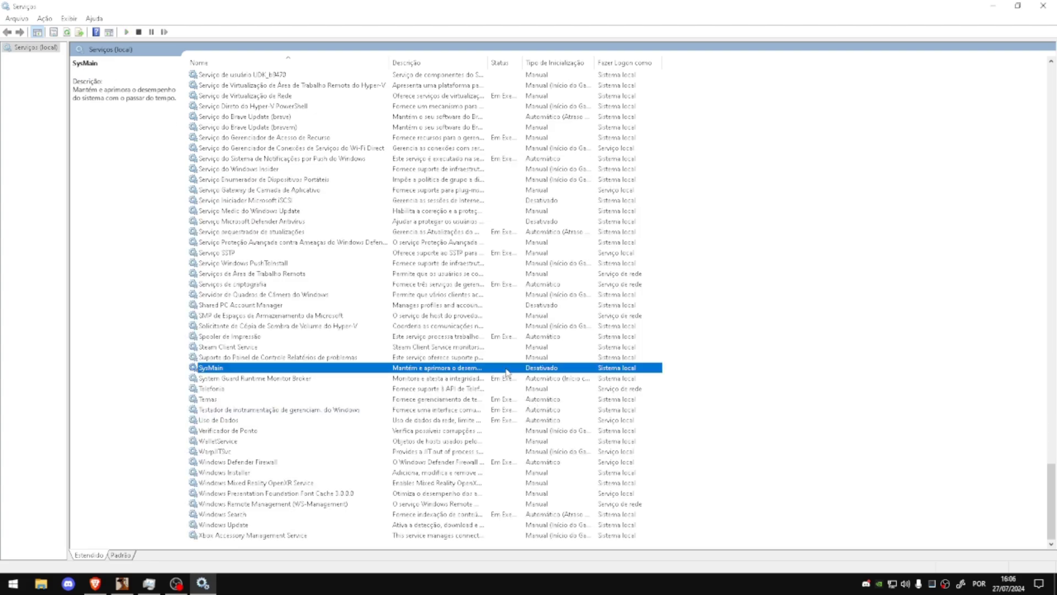
Set the Windows Update service's startup type to Desativado, apply it and close the Services console
{"action": "left_click", "coordinate": [469, 389]}
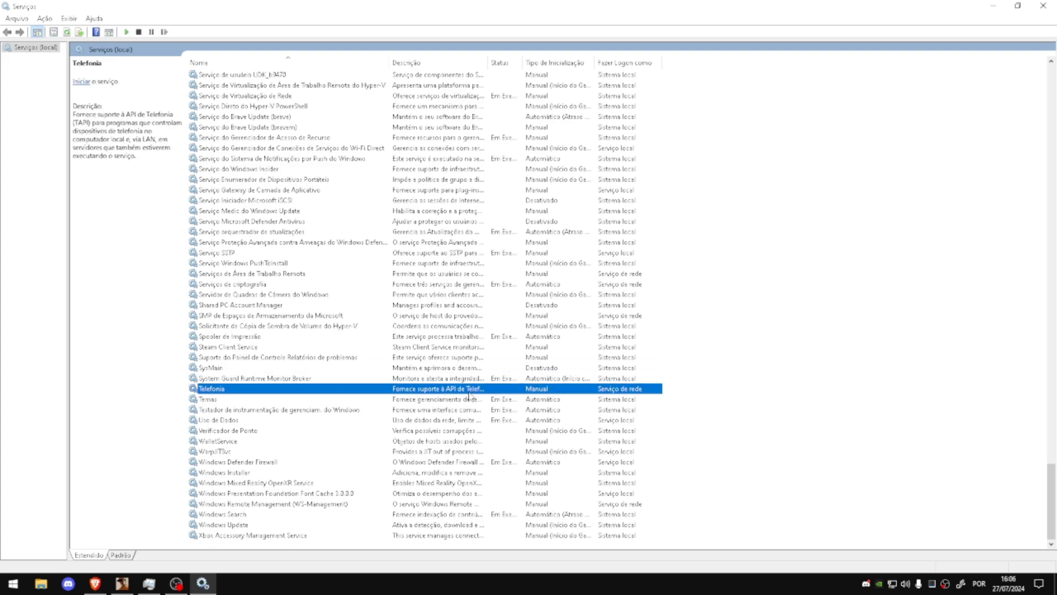
{"action": "left_click", "coordinate": [516, 442]}
{"action": "left_click", "coordinate": [435, 526]}
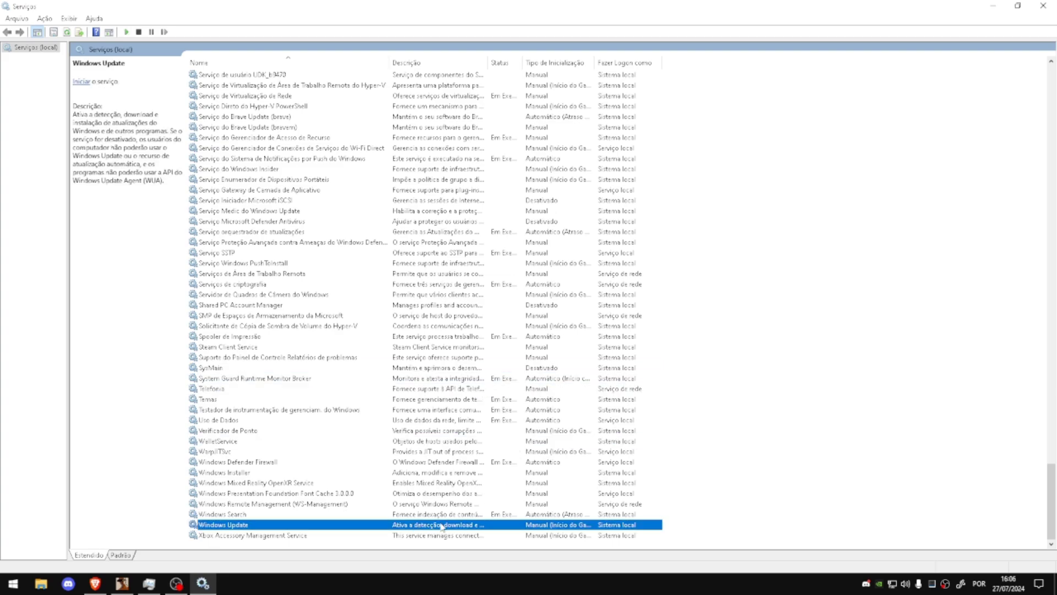
{"action": "double_click", "coordinate": [509, 527]}
{"action": "left_click", "coordinate": [560, 279]}
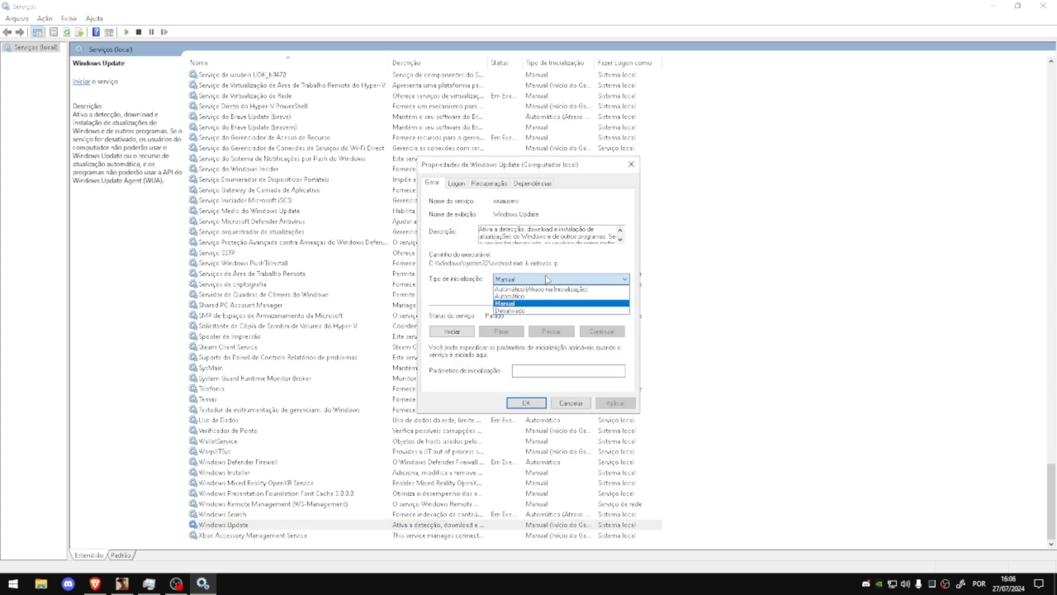
{"action": "left_click", "coordinate": [529, 314]}
{"action": "left_click", "coordinate": [615, 403]}
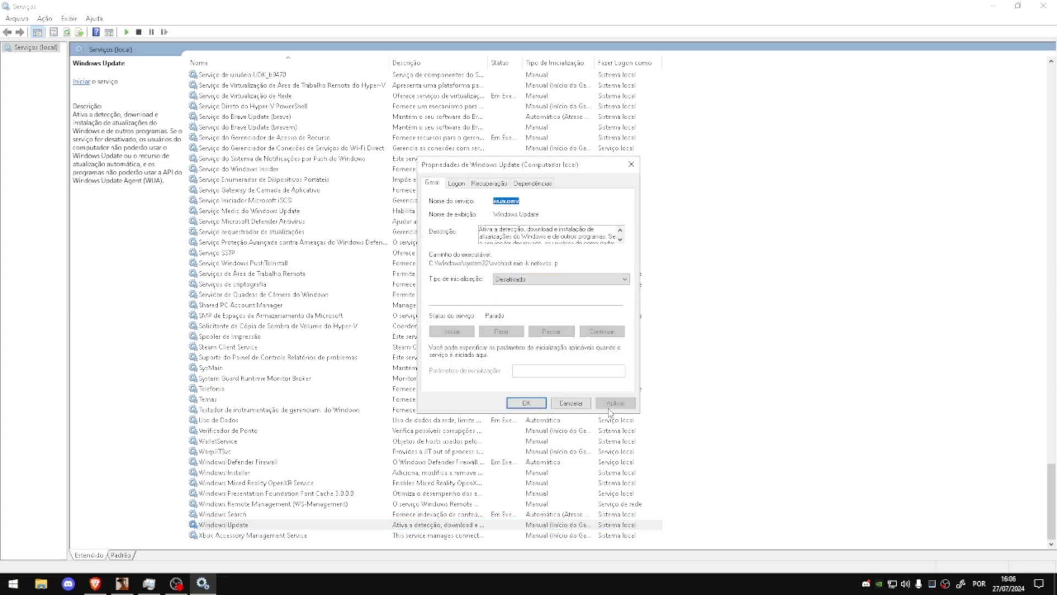
{"action": "left_click", "coordinate": [523, 404]}
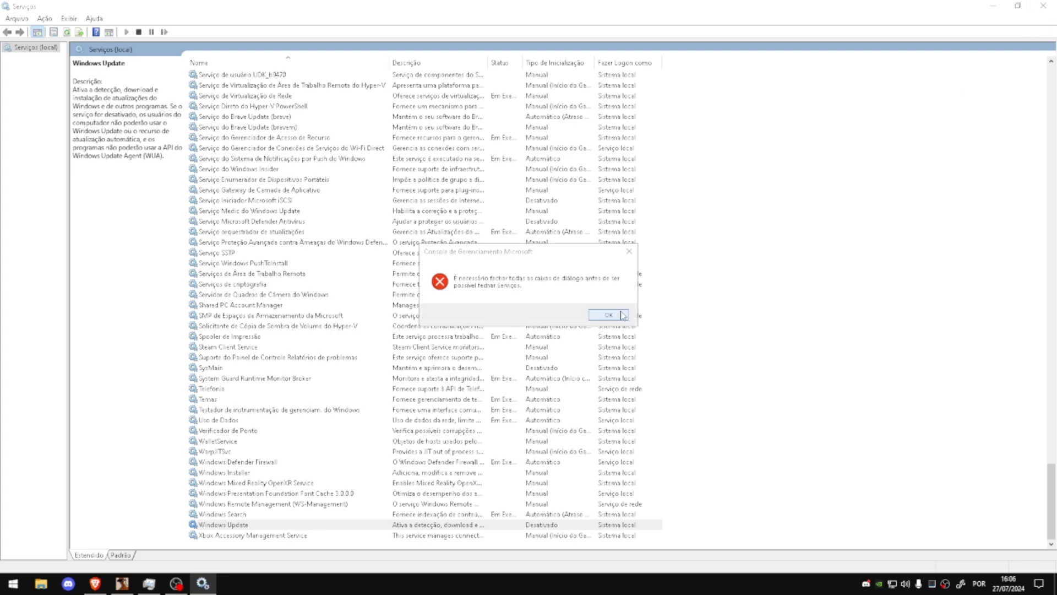
{"action": "left_click", "coordinate": [608, 316]}
{"action": "key", "text": "alt+F4"}
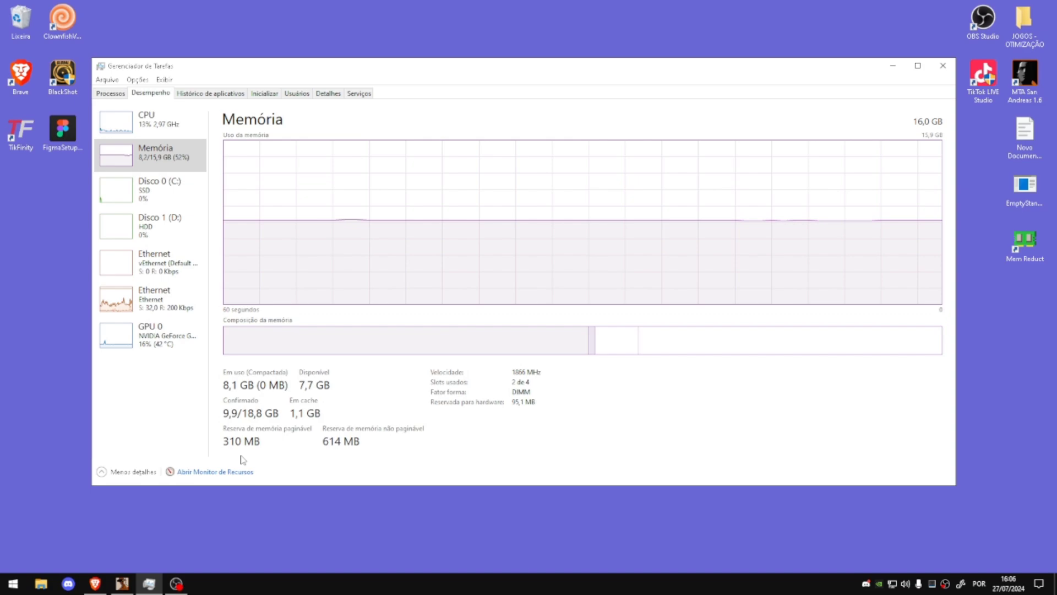
Examine the CPU and memory performance graphs in Task Manager
{"action": "left_click_drag", "start_coordinate": [291, 65], "coordinate": [311, 34]}
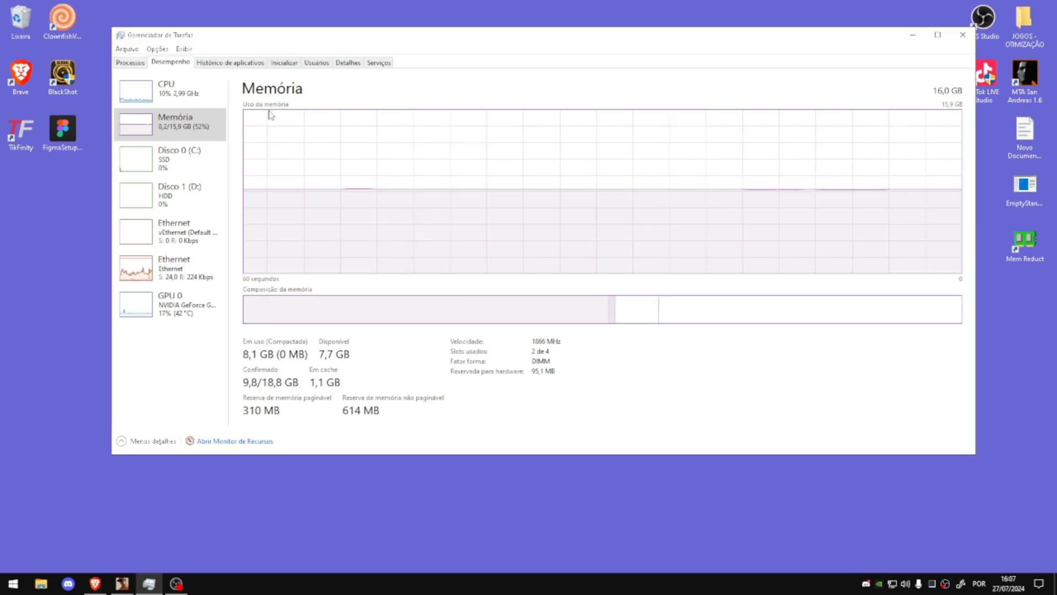
{"action": "left_click", "coordinate": [199, 90]}
{"action": "left_click", "coordinate": [202, 122]}
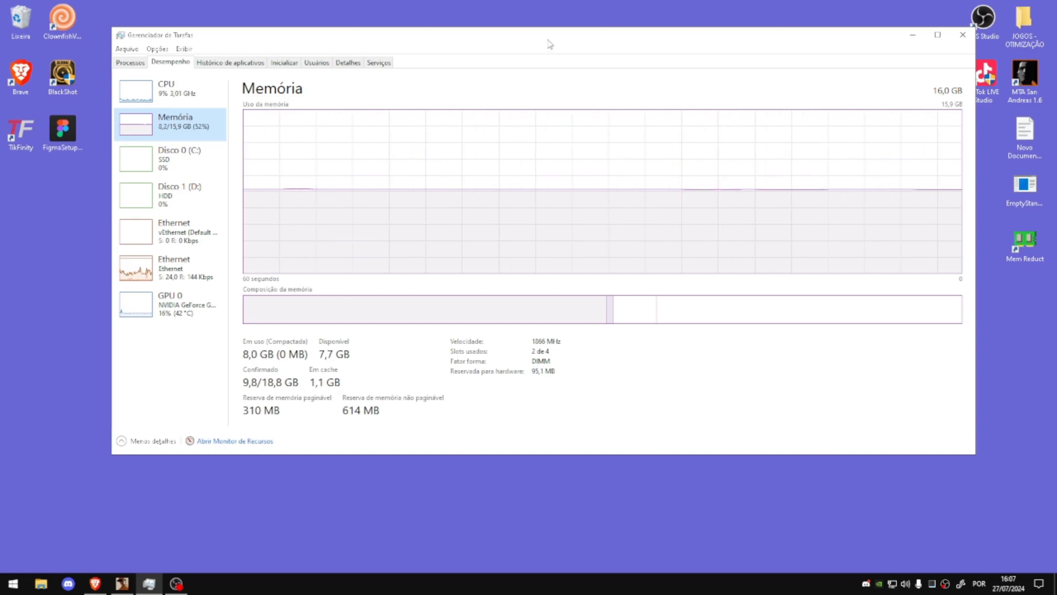
{"action": "left_click_drag", "start_coordinate": [549, 44], "coordinate": [542, 22]}
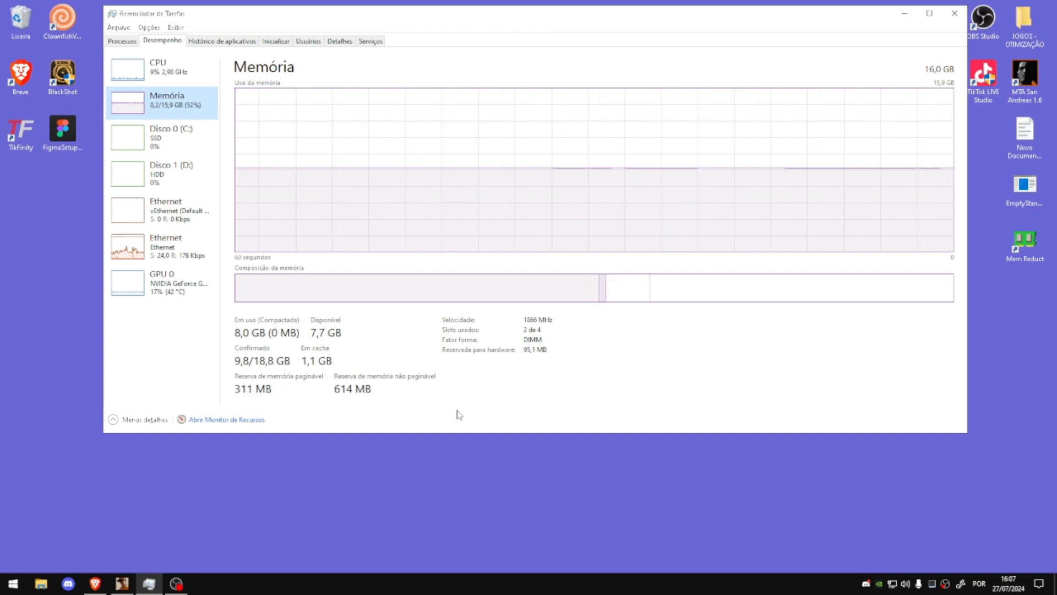
Run EmptyStandbyList from the desktop as administrator and minimize Task Manager
{"action": "left_click", "coordinate": [1018, 203]}
{"action": "right_click", "coordinate": [1018, 203]}
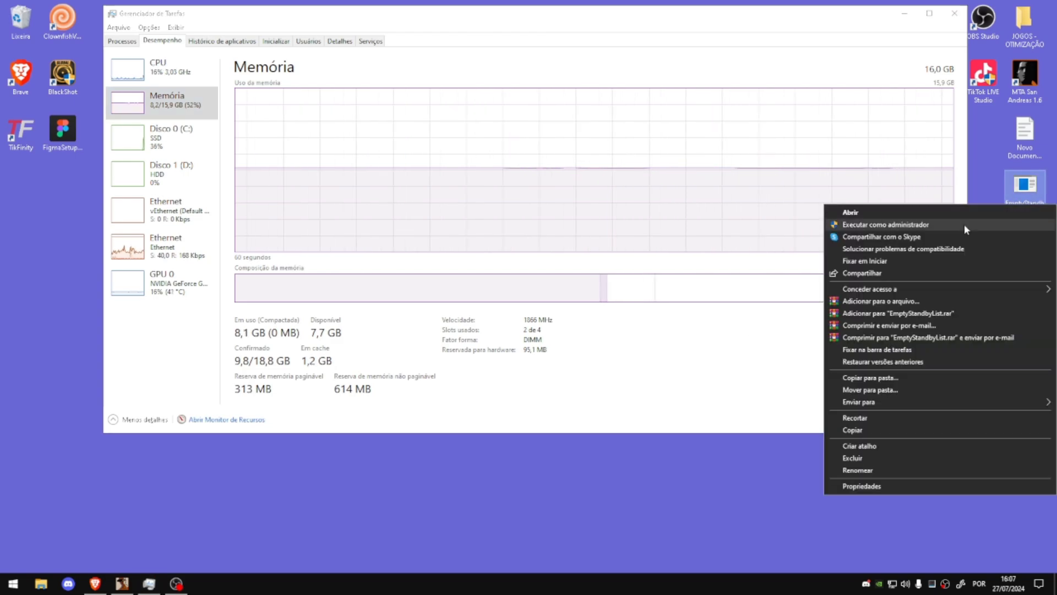
{"action": "left_click", "coordinate": [964, 226]}
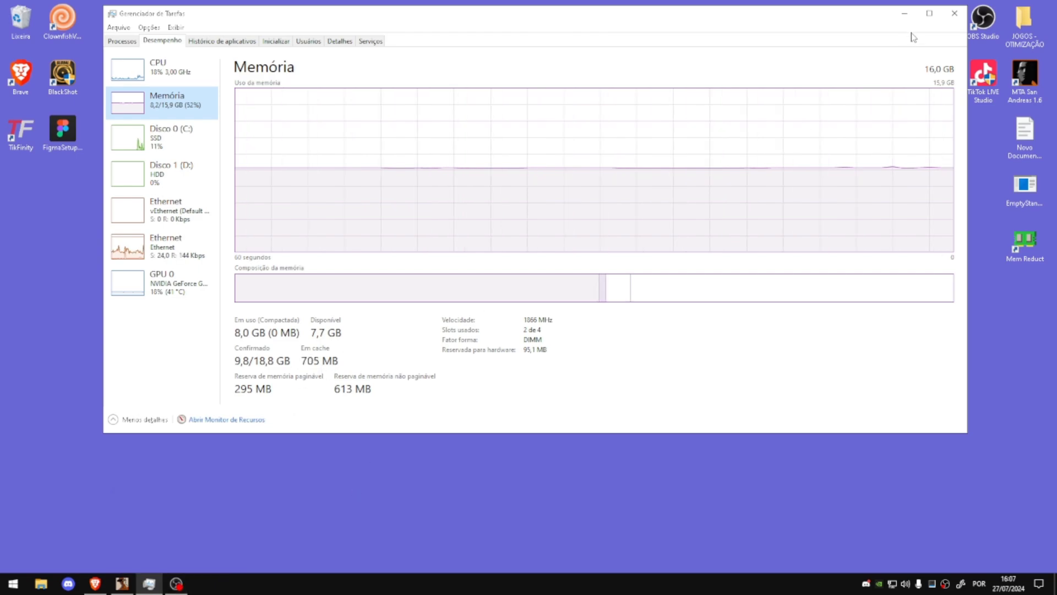
{"action": "left_click", "coordinate": [904, 13]}
Open Mem Reduct from the desktop and examine its general, memory cleaning, appearance, notification icon and advanced settings
{"action": "double_click", "coordinate": [1016, 243]}
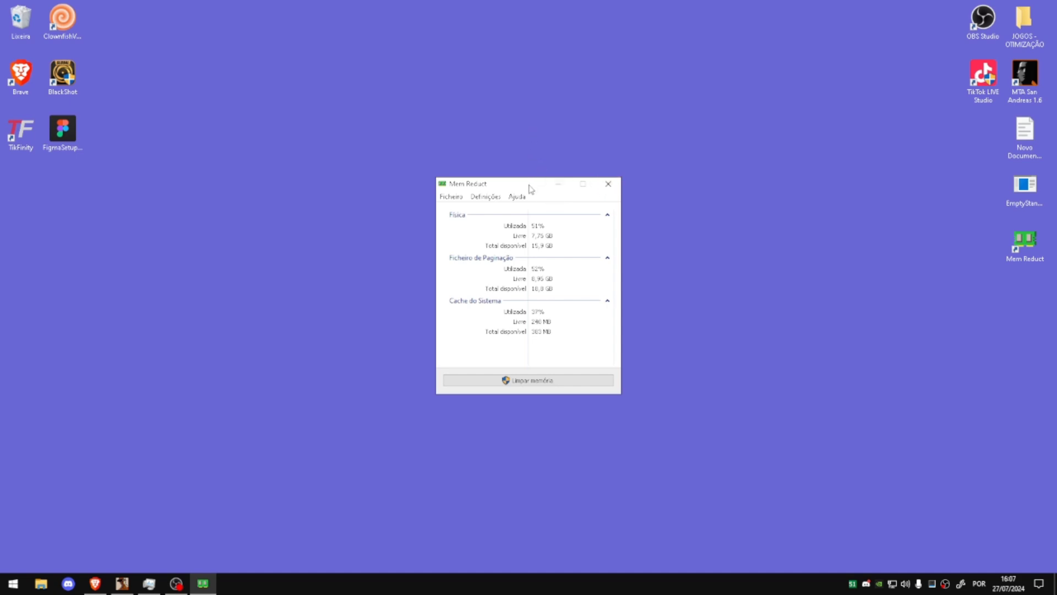
{"action": "left_click_drag", "start_coordinate": [530, 189], "coordinate": [511, 113]}
{"action": "left_click", "coordinate": [435, 121]}
{"action": "left_click", "coordinate": [450, 133]}
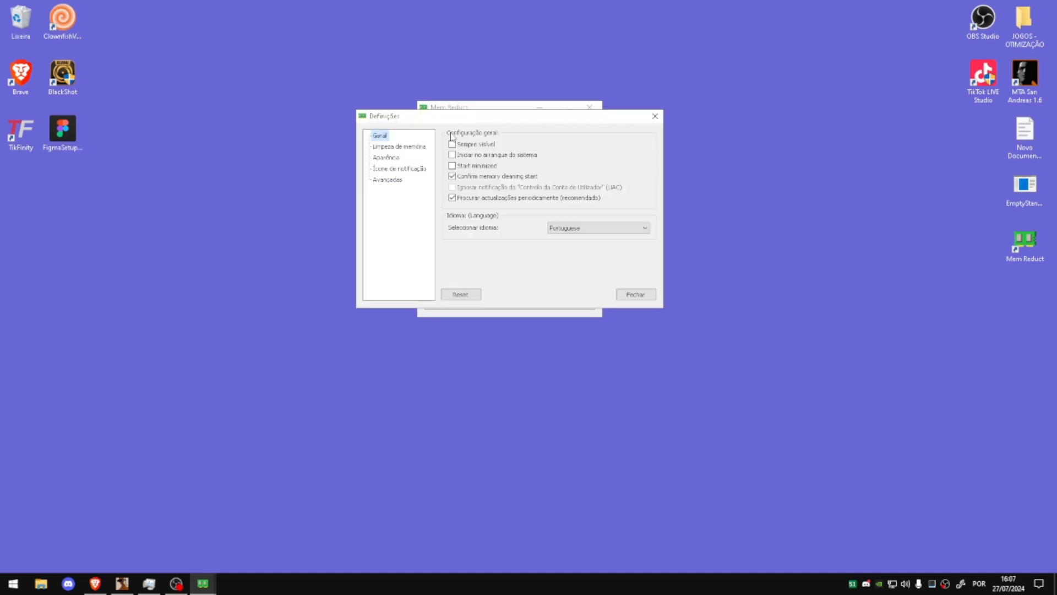
{"action": "left_click", "coordinate": [408, 147]}
{"action": "left_click", "coordinate": [392, 158]}
{"action": "left_click", "coordinate": [399, 168]}
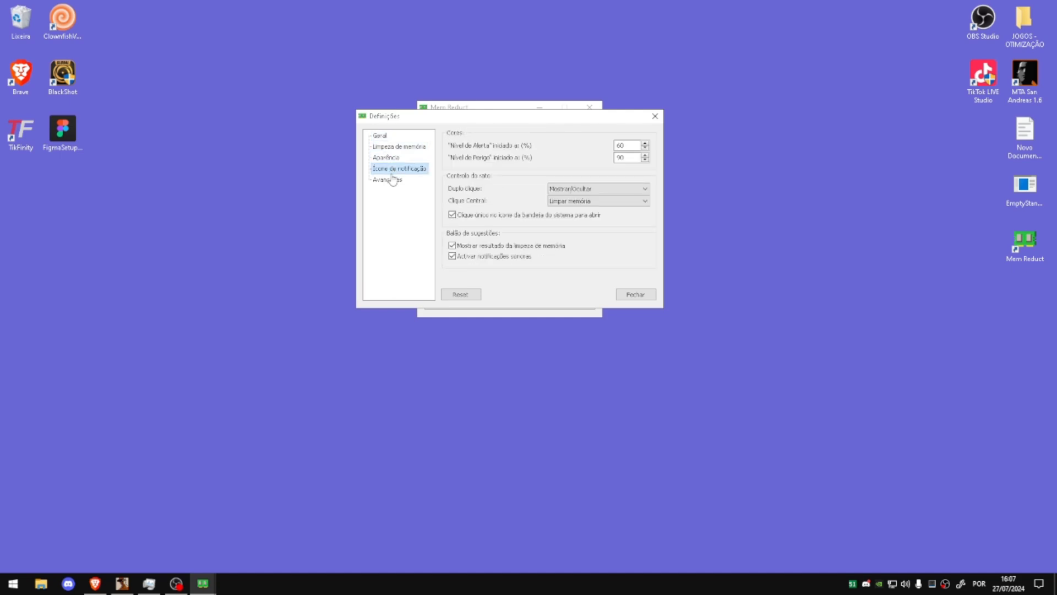
{"action": "left_click", "coordinate": [392, 184]}
{"action": "left_click", "coordinate": [654, 116]}
{"action": "right_click", "coordinate": [630, 87]}
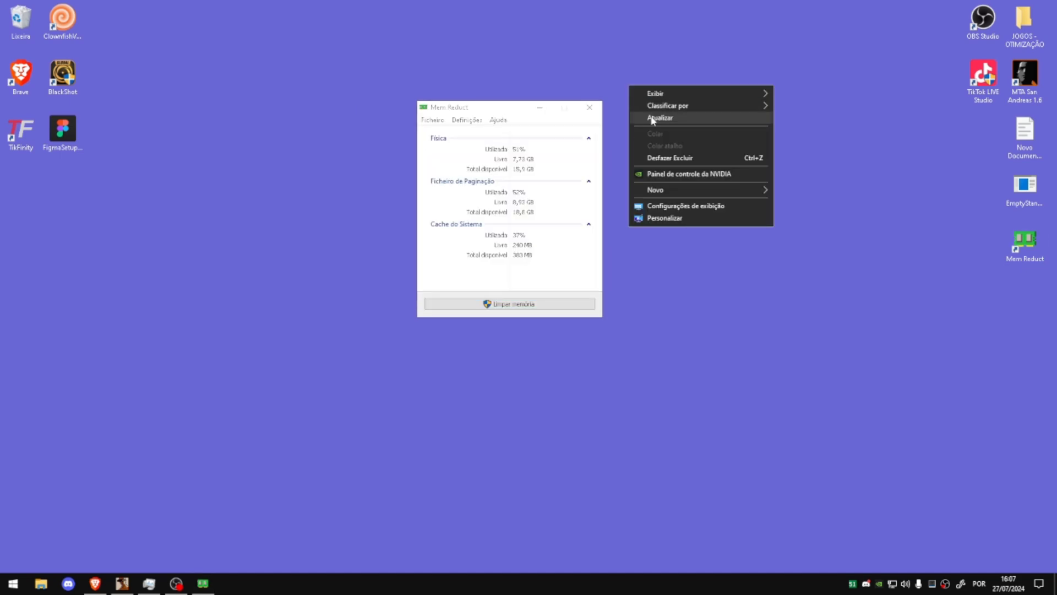
{"action": "left_click", "coordinate": [677, 39]}
{"action": "left_click_drag", "start_coordinate": [267, 402], "coordinate": [275, 394]}
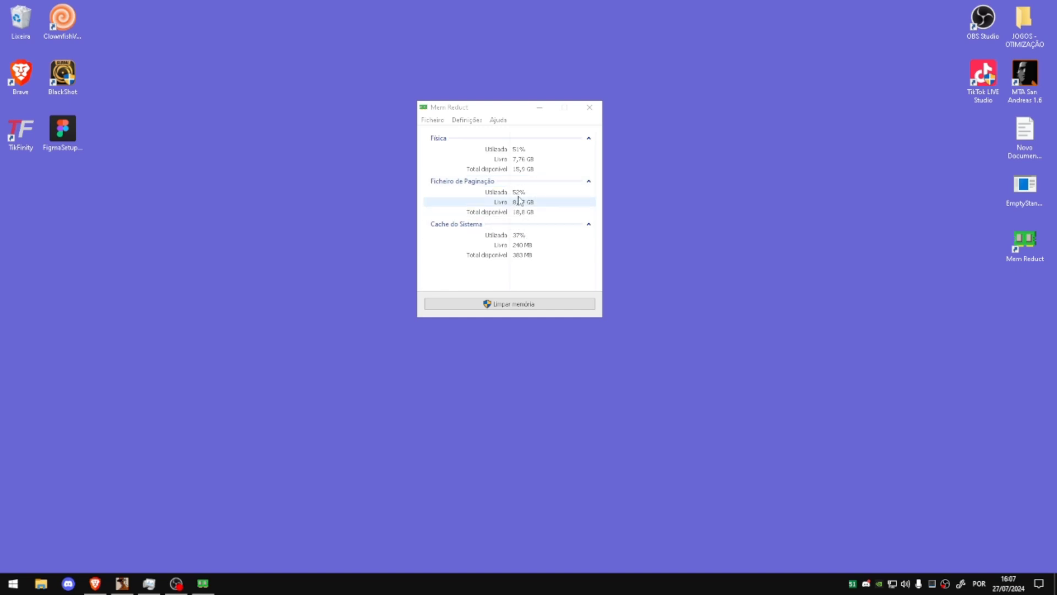
Relaunch Mem Reduct with administrator rights, run and confirm the memory cleaning, and close the program
{"action": "left_click", "coordinate": [549, 303]}
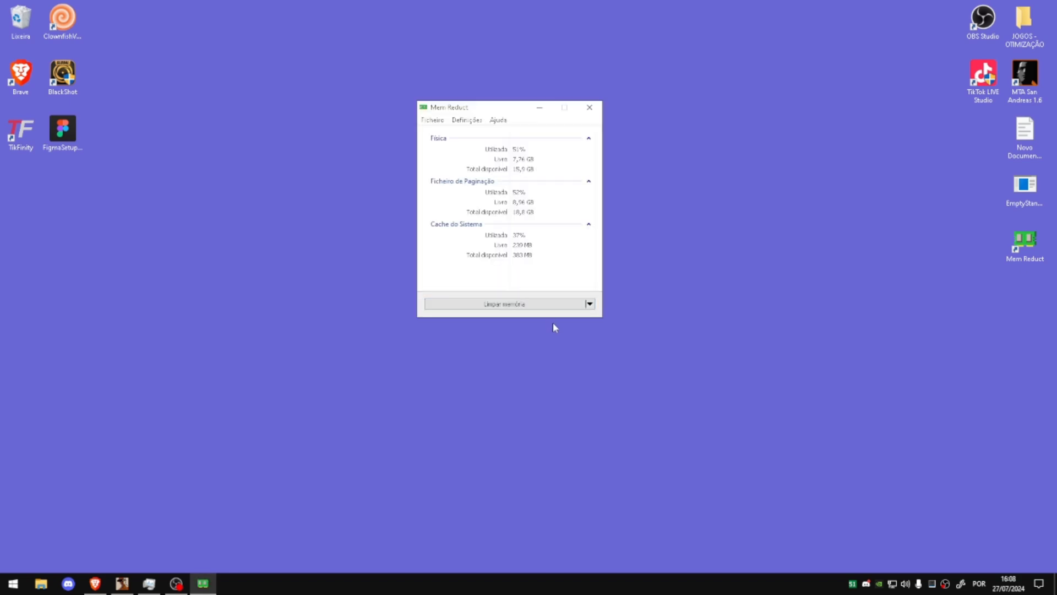
{"action": "left_click", "coordinate": [589, 303]}
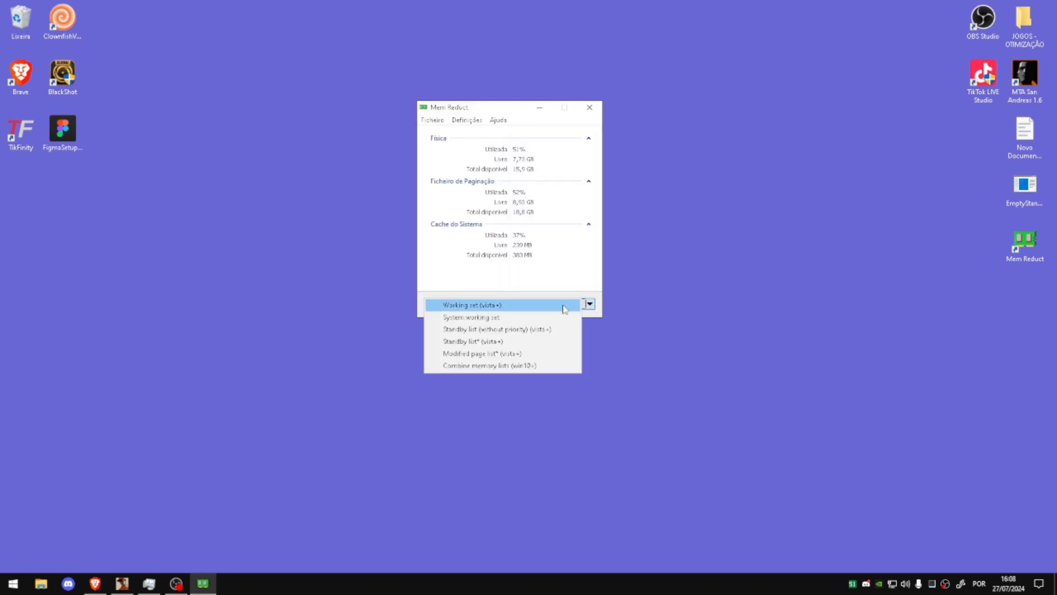
{"action": "left_click", "coordinate": [636, 311]}
{"action": "left_click", "coordinate": [531, 303]}
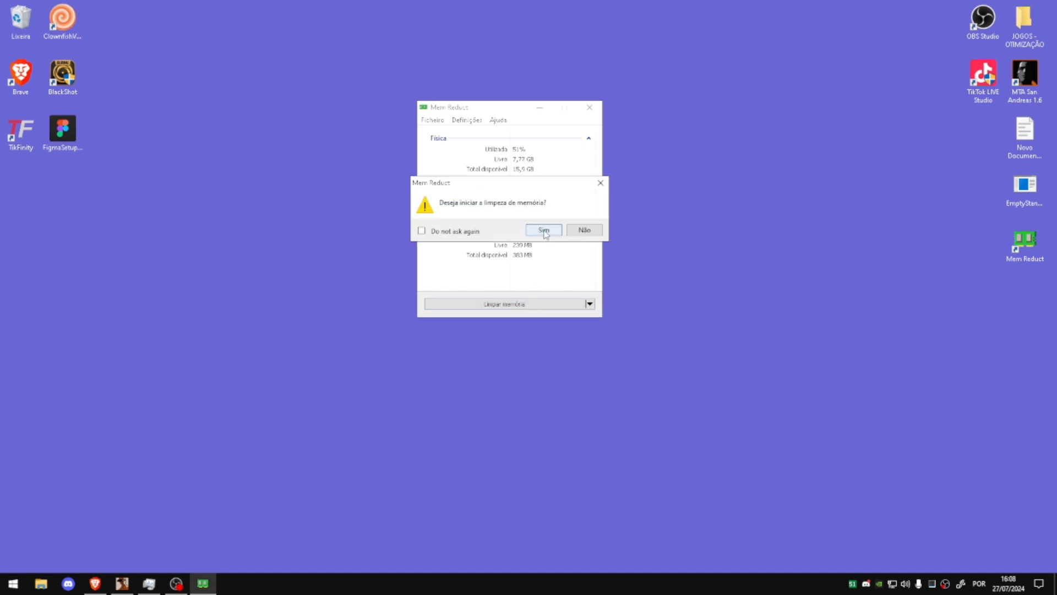
{"action": "left_click", "coordinate": [544, 231]}
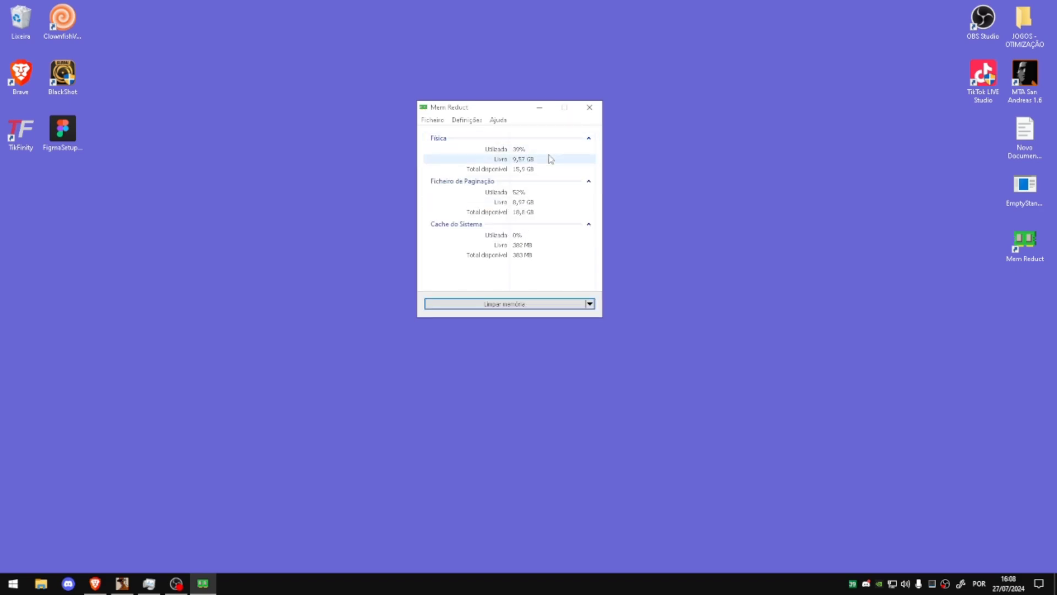
{"action": "left_click", "coordinate": [591, 103]}
{"action": "right_click", "coordinate": [592, 103]}
{"action": "left_click", "coordinate": [622, 131]}
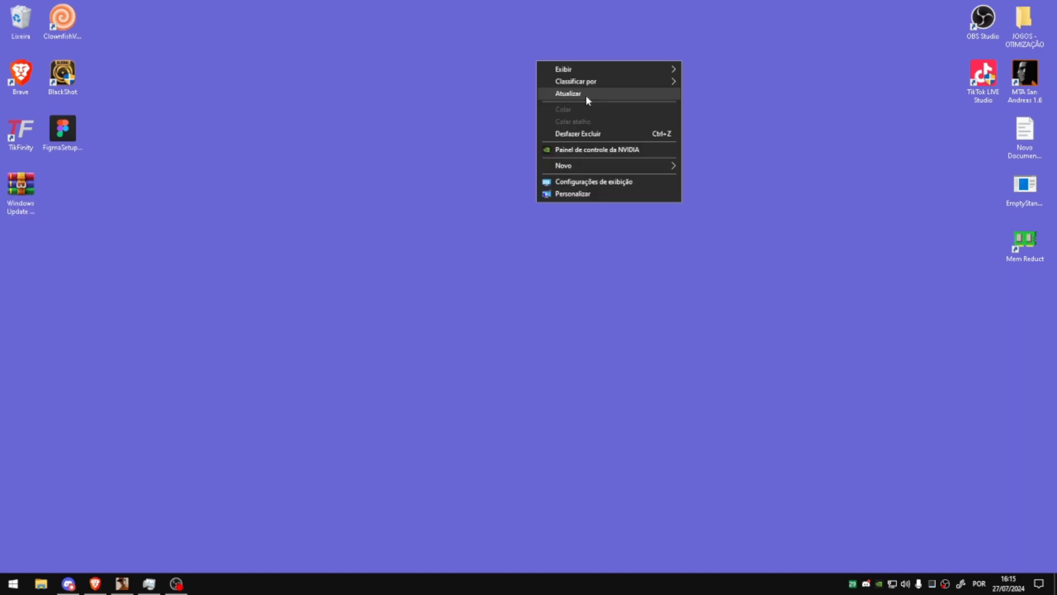
Open the Windows Update Blocker archive in WinRAR and extract its Windows Update Blocker folder to the desktop
{"action": "left_click", "coordinate": [585, 95]}
{"action": "double_click", "coordinate": [11, 198]}
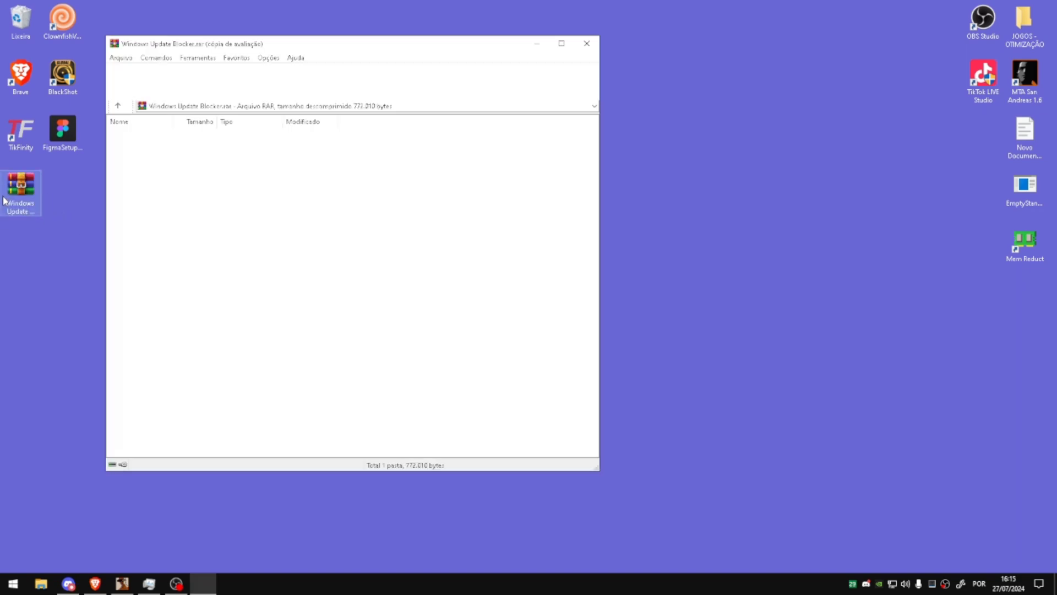
{"action": "left_click", "coordinate": [488, 145]}
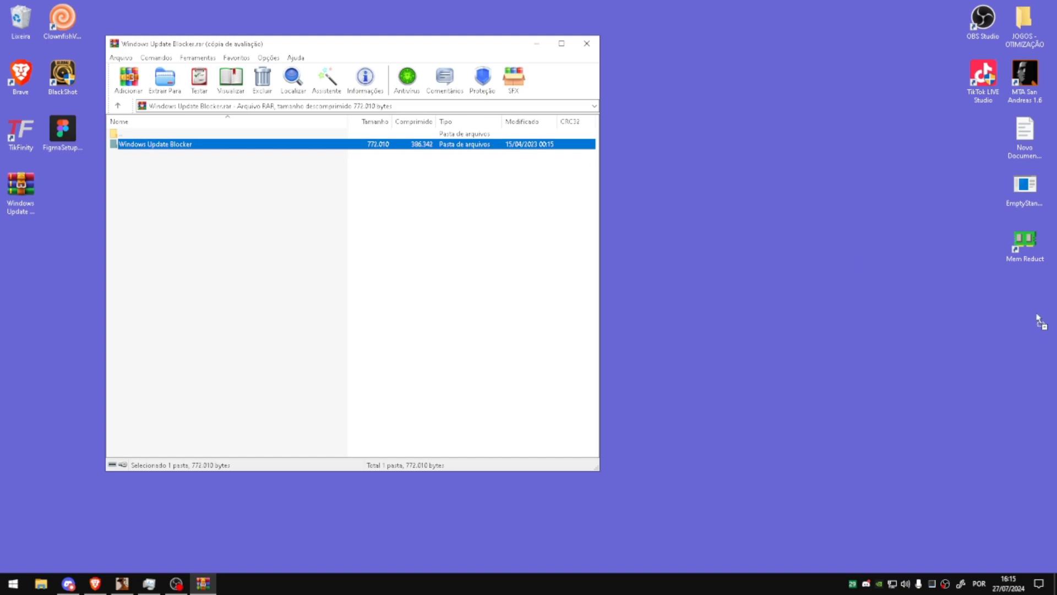
{"action": "left_click_drag", "start_coordinate": [1040, 322], "coordinate": [1036, 310]}
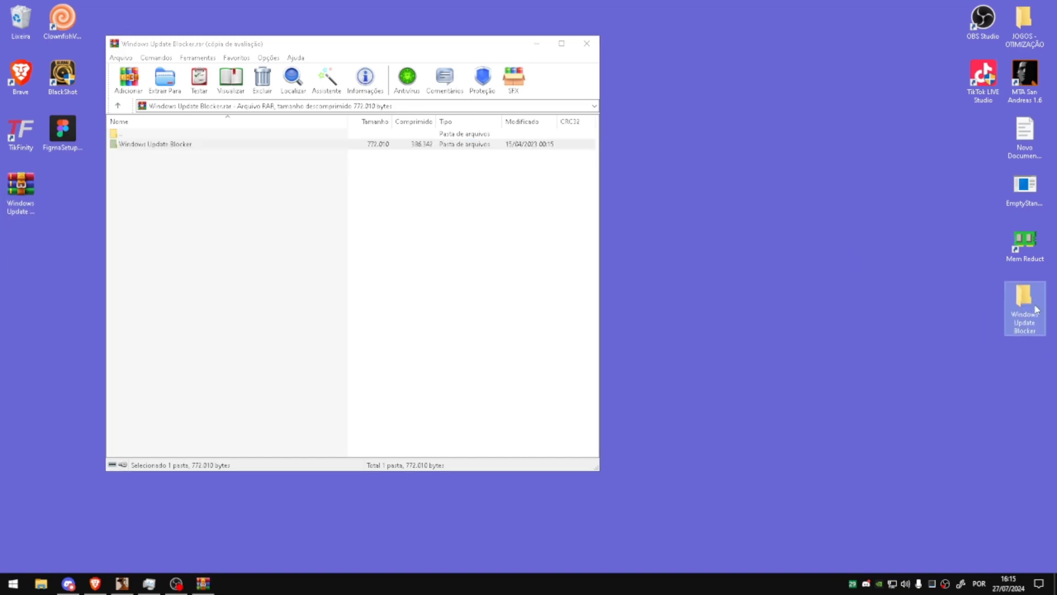
Close the WinRAR archive, open the Windows Update Blocker folder on the desktop and run Wub.exe as administrator
{"action": "left_click", "coordinate": [587, 43]}
{"action": "double_click", "coordinate": [22, 190]}
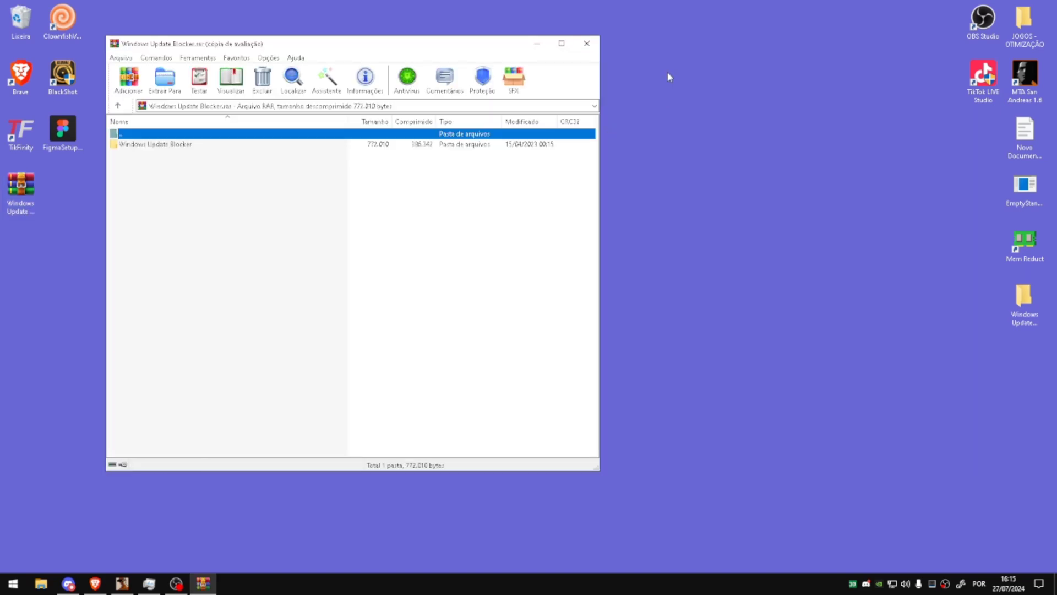
{"action": "left_click", "coordinate": [586, 43]}
{"action": "double_click", "coordinate": [1034, 307]}
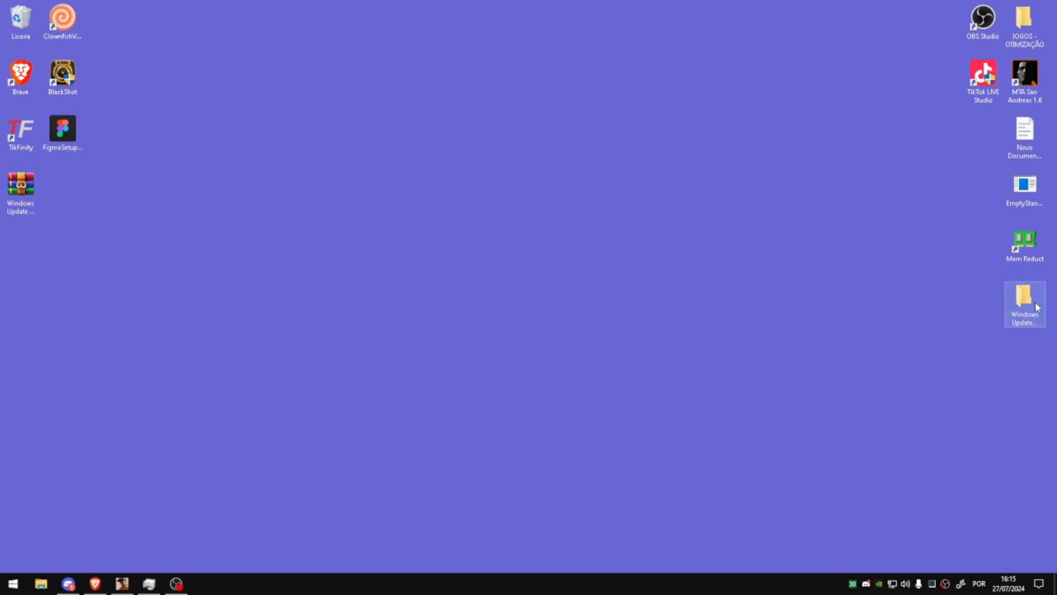
{"action": "left_click", "coordinate": [169, 110]}
{"action": "right_click", "coordinate": [169, 114]}
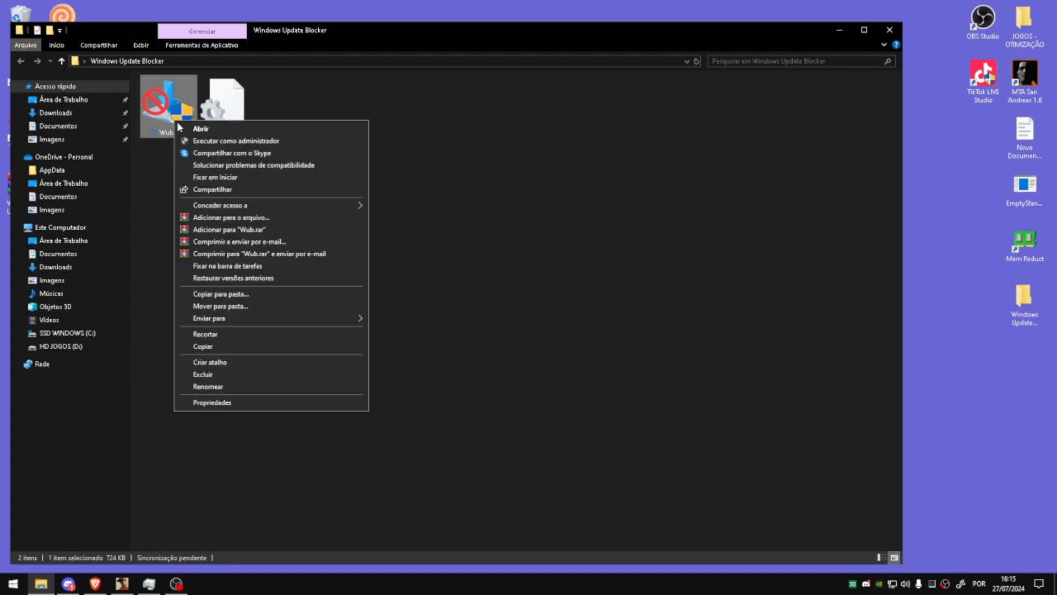
{"action": "left_click", "coordinate": [190, 138]}
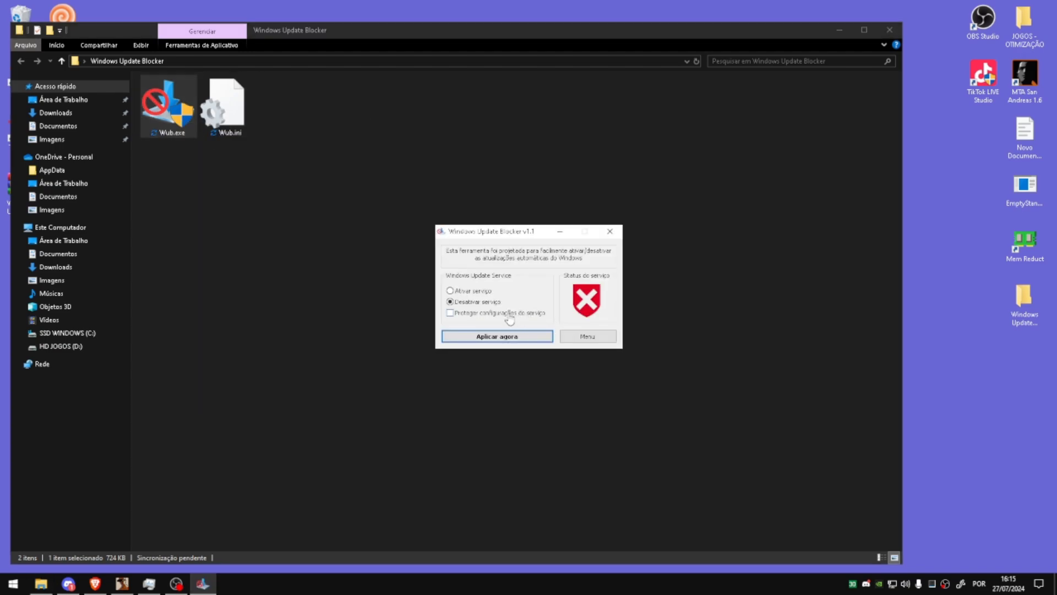
Set the Windows Update service to Ativar serviço and apply the change
{"action": "left_click_drag", "start_coordinate": [502, 232], "coordinate": [532, 216]}
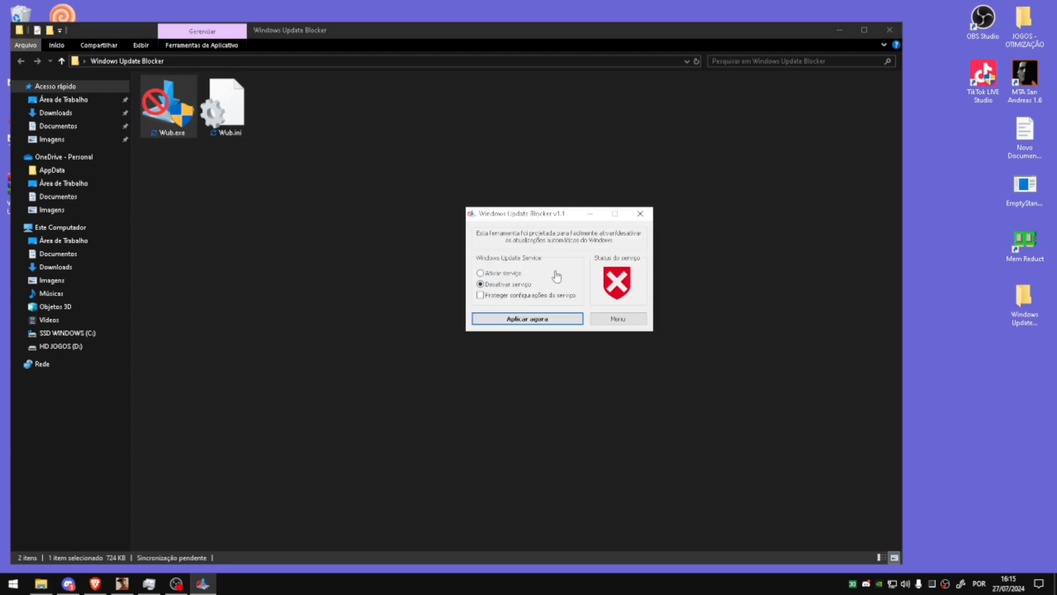
{"action": "left_click", "coordinate": [498, 274]}
{"action": "left_click", "coordinate": [535, 325]}
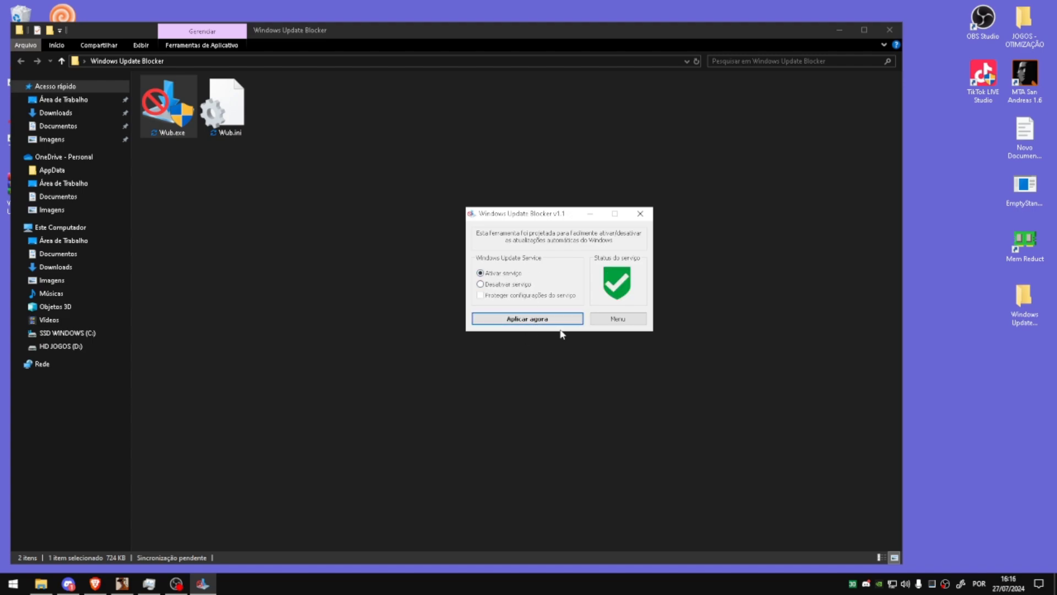
Set the Windows Update service to Desativar serviço, apply it, and close the blocker and its folder
{"action": "left_click", "coordinate": [520, 284]}
{"action": "left_click", "coordinate": [541, 321]}
{"action": "left_click", "coordinate": [640, 214]}
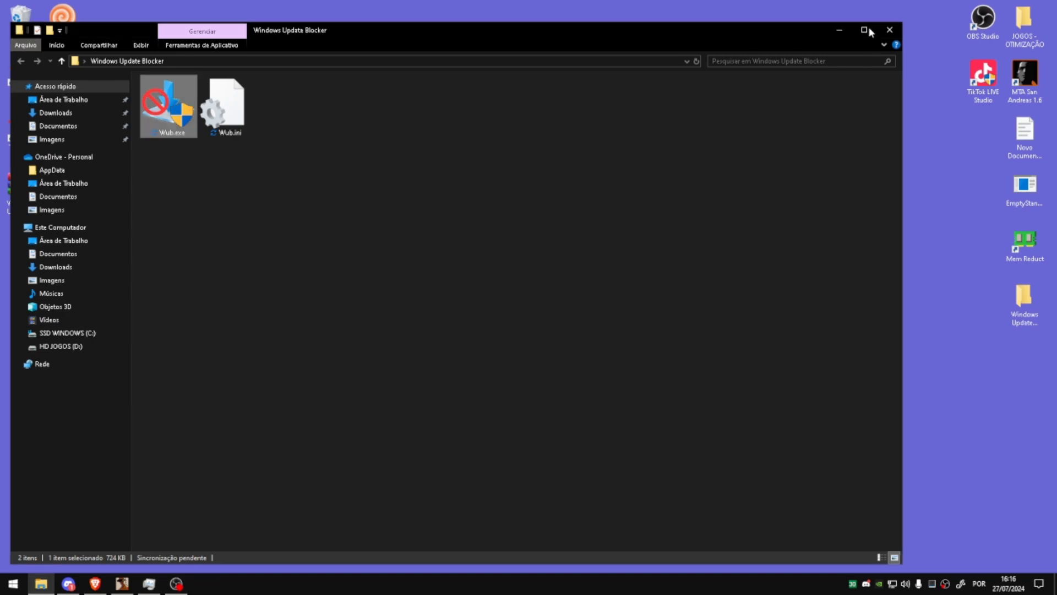
{"action": "left_click", "coordinate": [889, 30]}
{"action": "right_click", "coordinate": [909, 5]}
{"action": "left_click", "coordinate": [989, 31]}
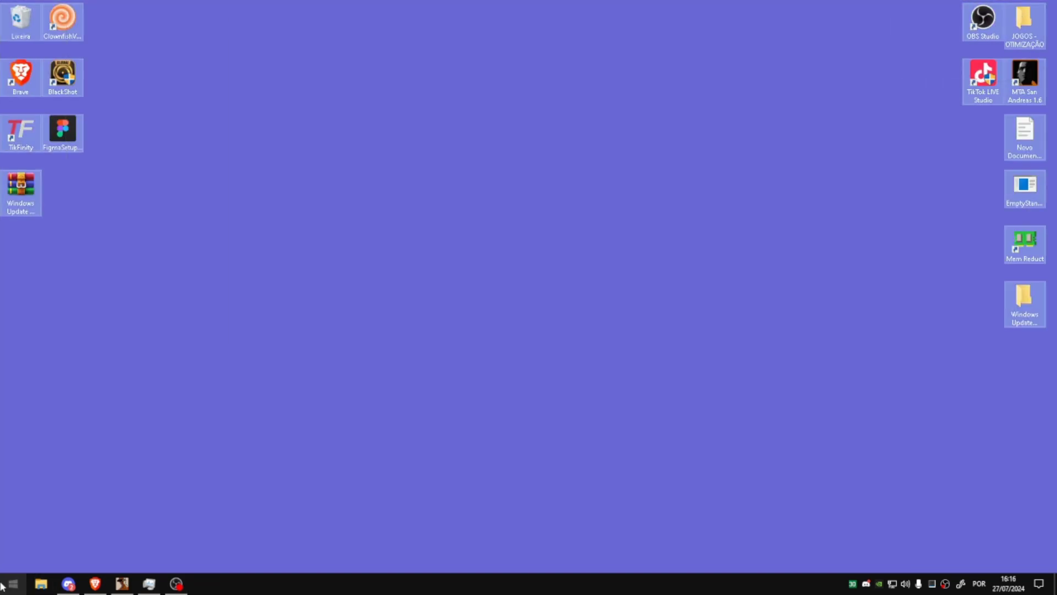
{"action": "right_click", "coordinate": [2, 322]}
{"action": "left_click", "coordinate": [42, 354]}
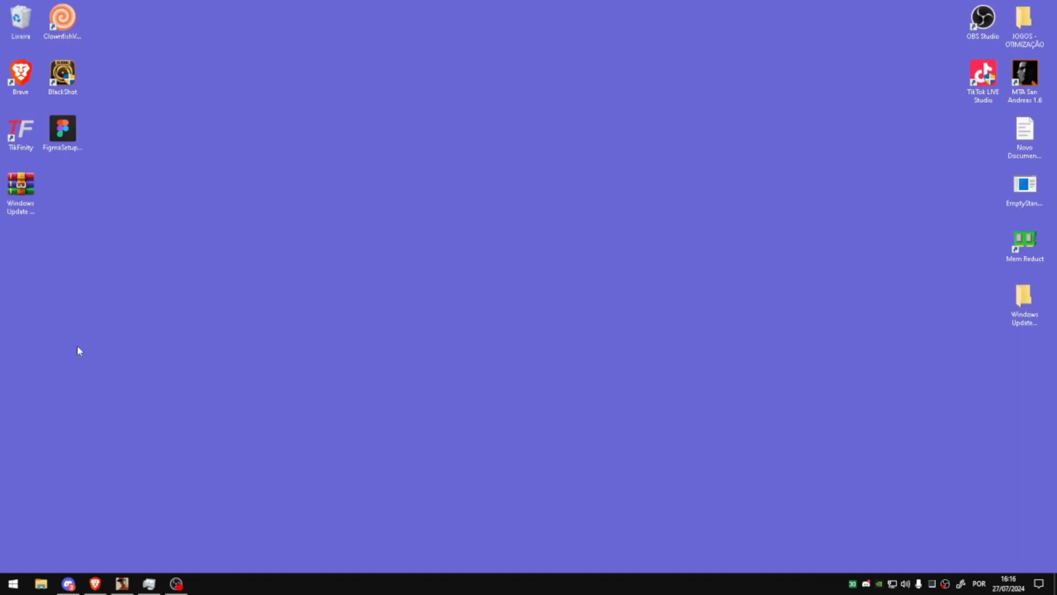
{"action": "key", "text": "ctrl+a"}
{"action": "left_click_drag", "start_coordinate": [610, 248], "coordinate": [665, 283]}
{"action": "right_click", "coordinate": [821, 110]}
{"action": "left_click", "coordinate": [830, 142]}
Open the Sistema section of Windows Settings and examine the Tela and Som pages
{"action": "left_click", "coordinate": [5, 587]}
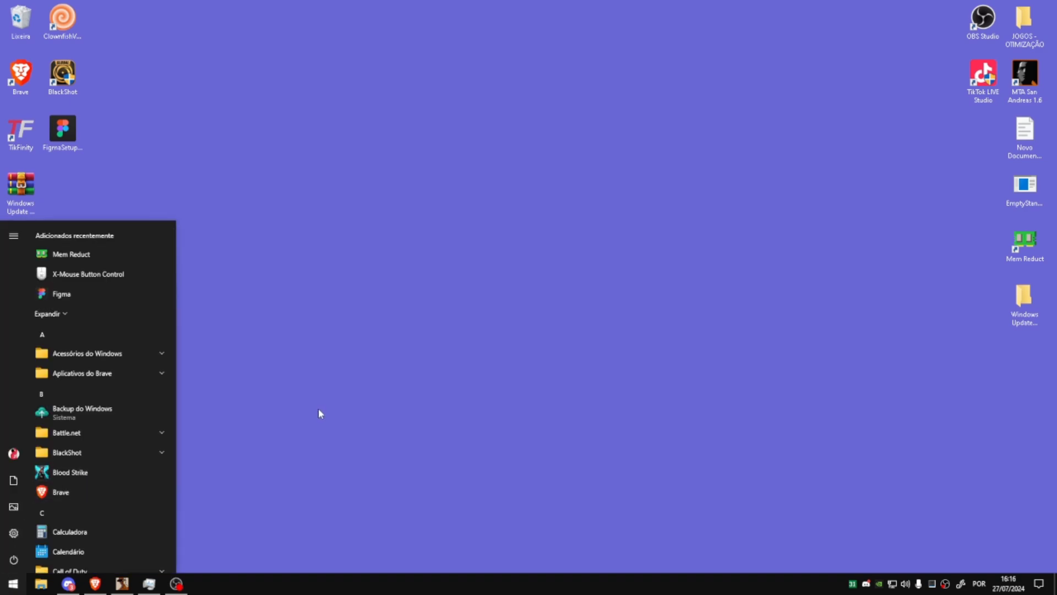
{"action": "left_click", "coordinate": [13, 534]}
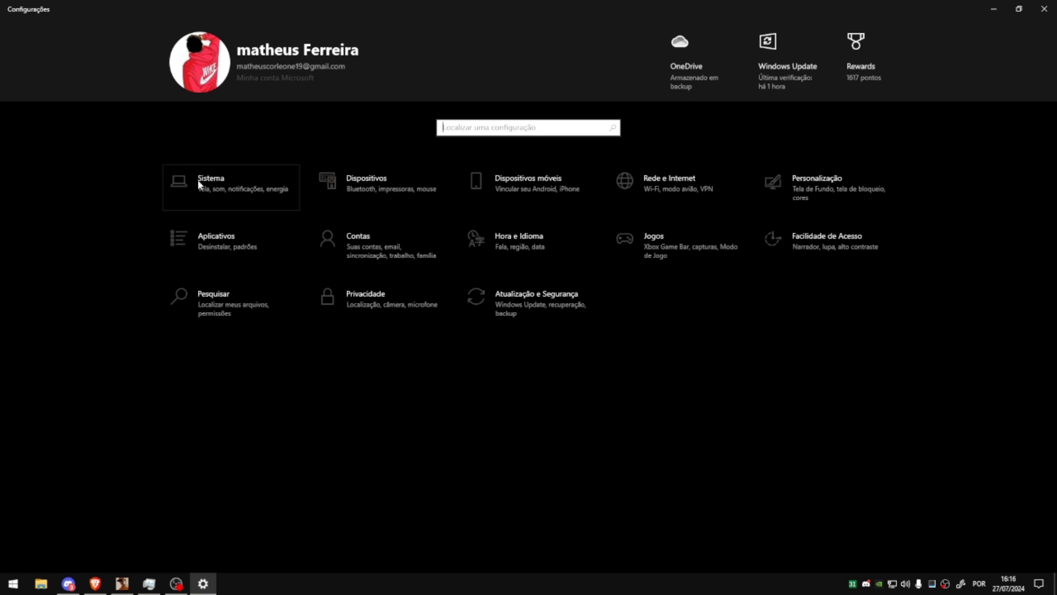
{"action": "left_click", "coordinate": [228, 181]}
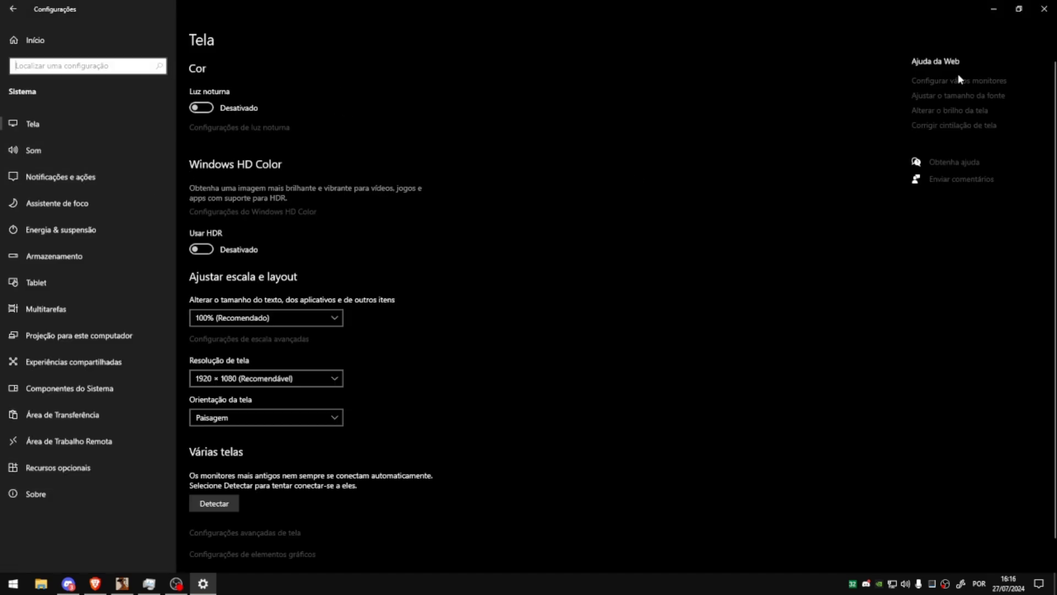
{"action": "scroll", "coordinate": [348, 267], "scroll_direction": "down", "scroll_amount": 1}
{"action": "scroll", "coordinate": [286, 198], "scroll_direction": "up", "scroll_amount": 1}
{"action": "scroll", "coordinate": [214, 300], "scroll_direction": "down", "scroll_amount": 1}
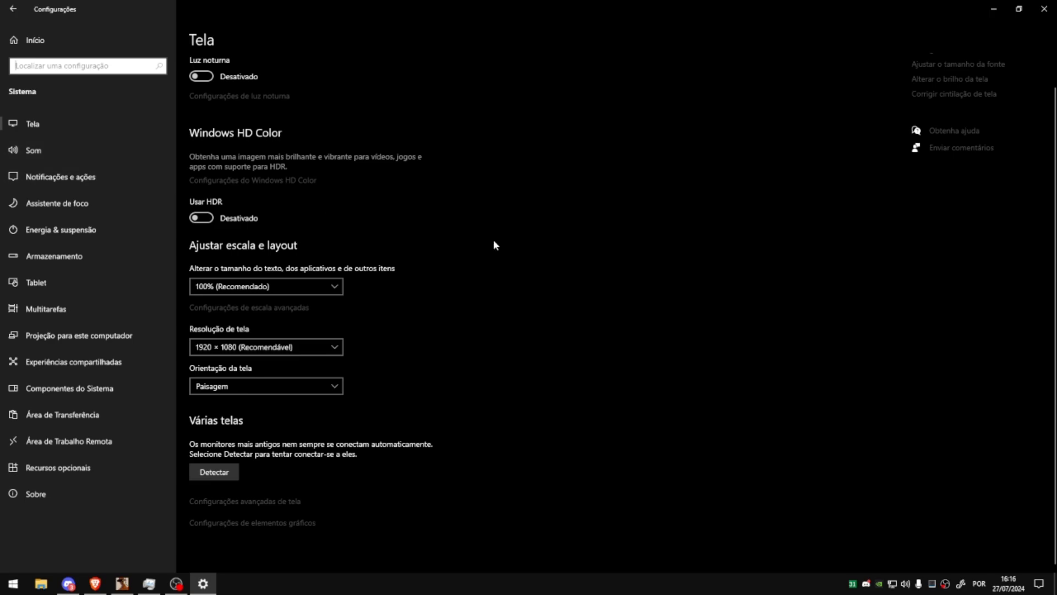
{"action": "left_click", "coordinate": [26, 157]}
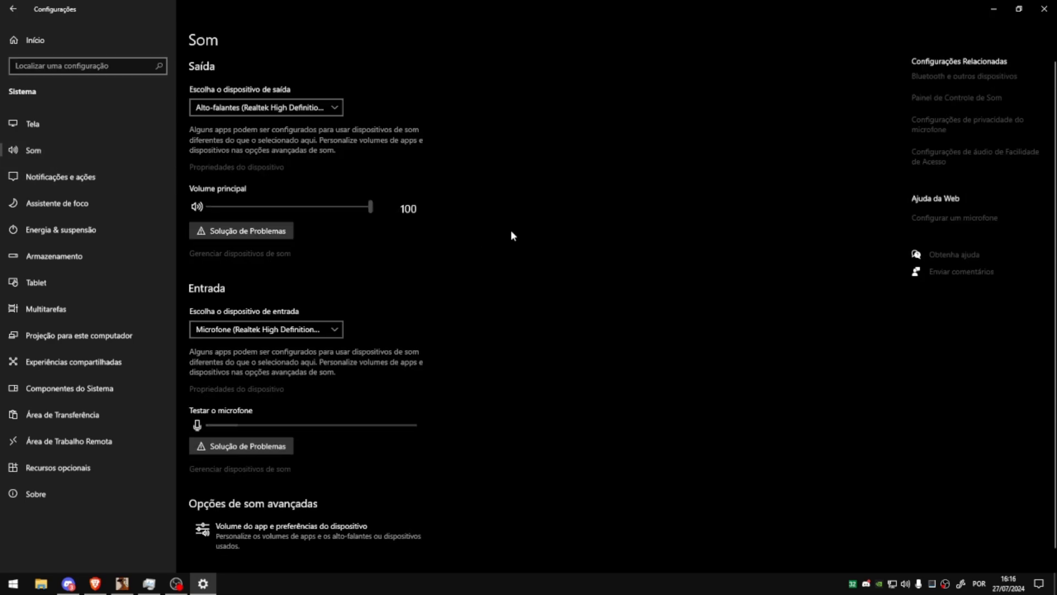
{"action": "scroll", "coordinate": [510, 230], "scroll_direction": "down", "scroll_amount": 1}
Examine the Notificações e ações, Assistente de foco and Energia & suspensão settings
{"action": "left_click", "coordinate": [108, 181]}
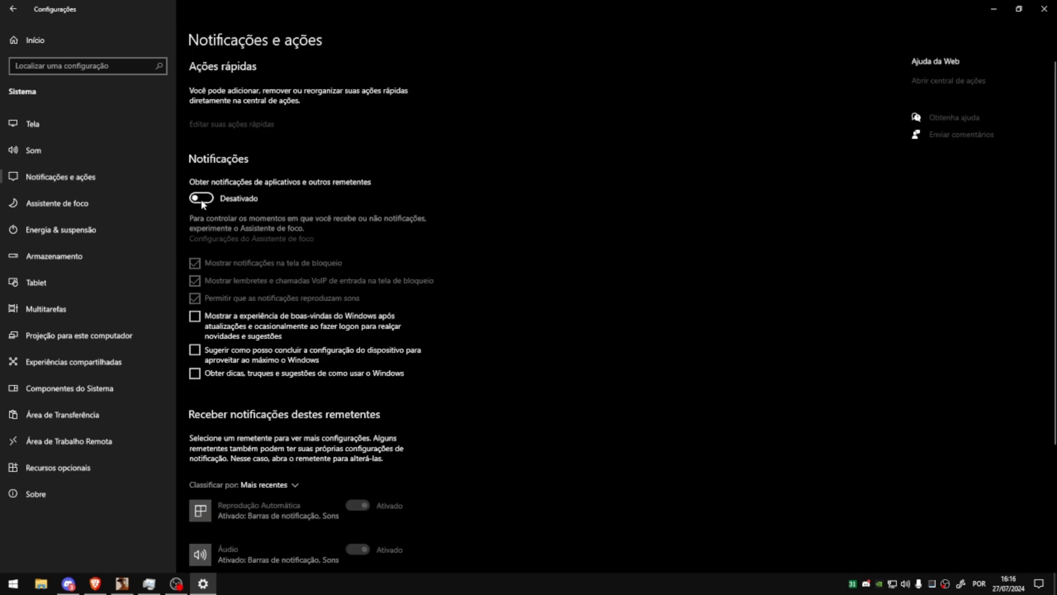
{"action": "scroll", "coordinate": [204, 297], "scroll_direction": "down", "scroll_amount": 2}
{"action": "scroll", "coordinate": [347, 298], "scroll_direction": "down", "scroll_amount": 2}
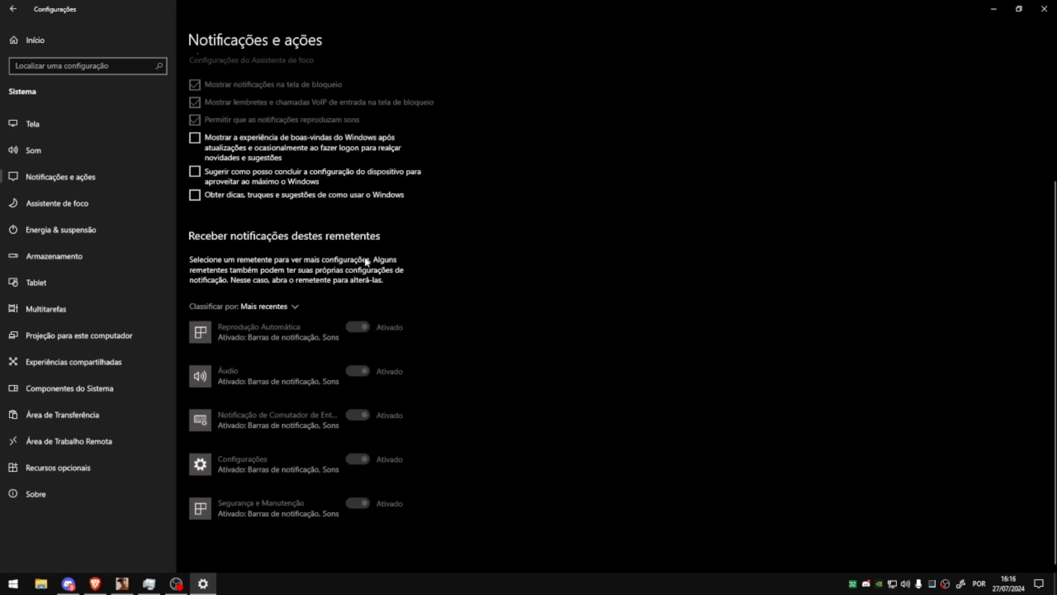
{"action": "scroll", "coordinate": [208, 148], "scroll_direction": "up", "scroll_amount": 4}
{"action": "left_click", "coordinate": [77, 203]}
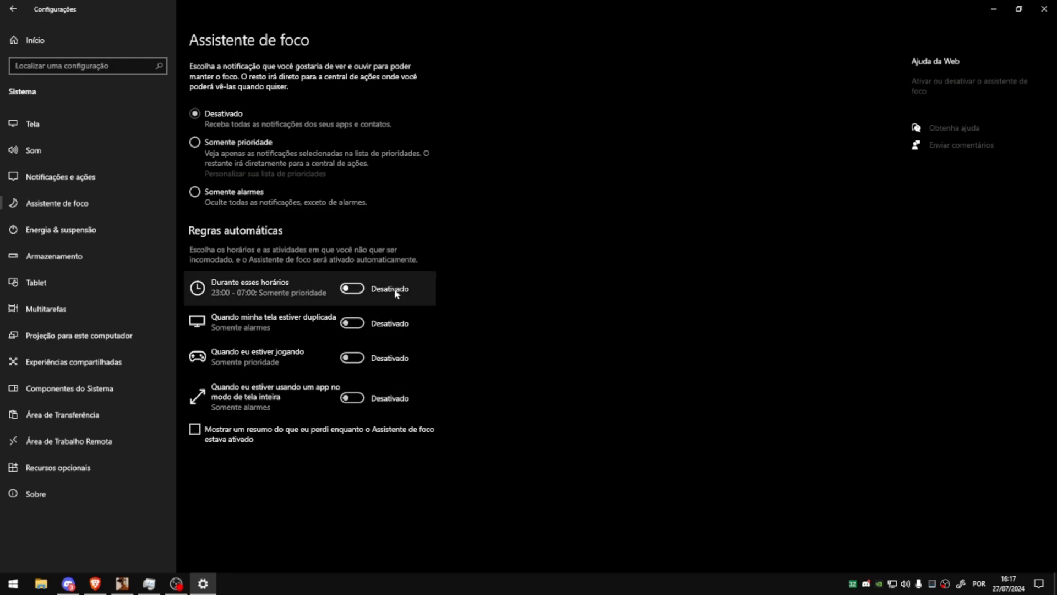
{"action": "left_click", "coordinate": [57, 228]}
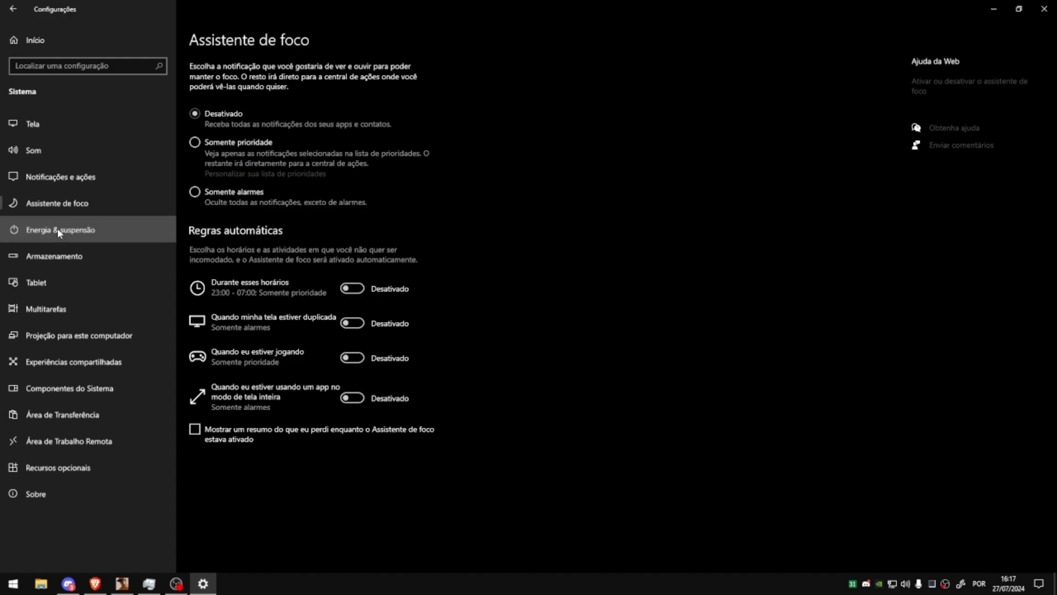
Open the Armazenamento settings, look at the Aplicativos e recursos list for drive C and return to the storage overview
{"action": "left_click", "coordinate": [90, 260]}
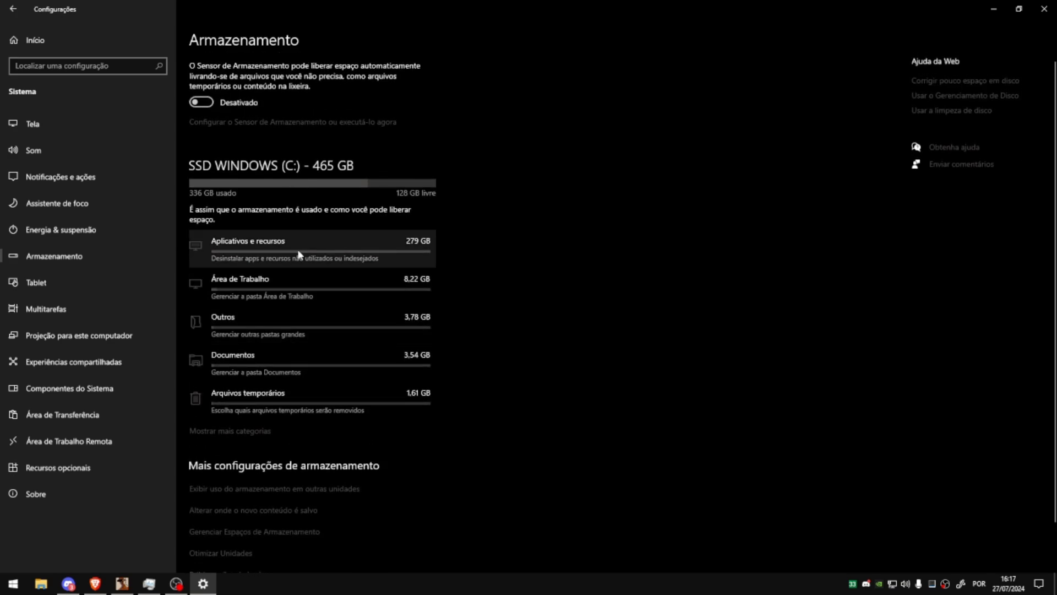
{"action": "left_click", "coordinate": [309, 249]}
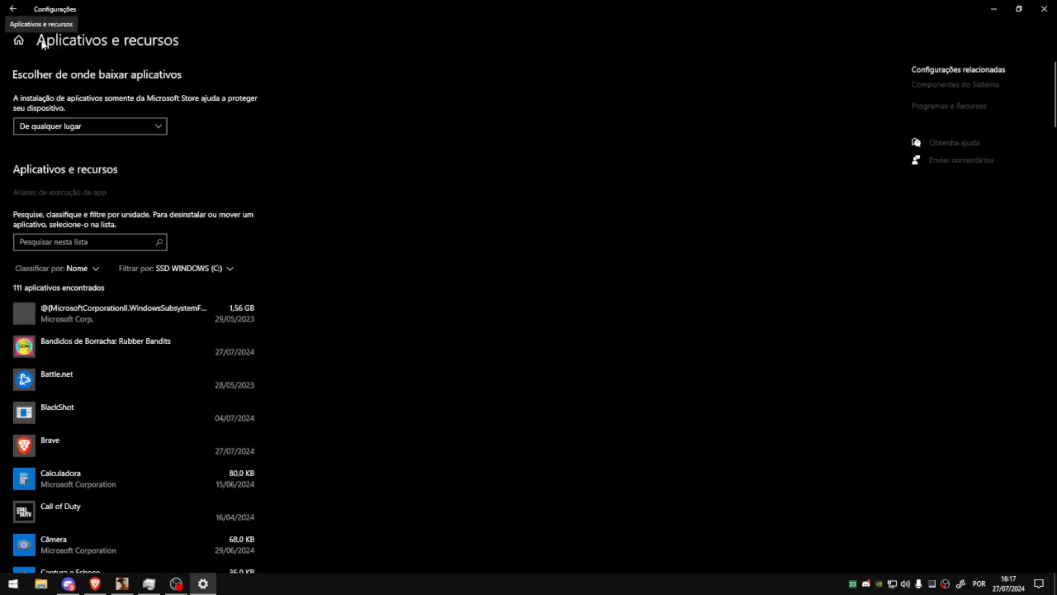
{"action": "key", "text": "alt+Left"}
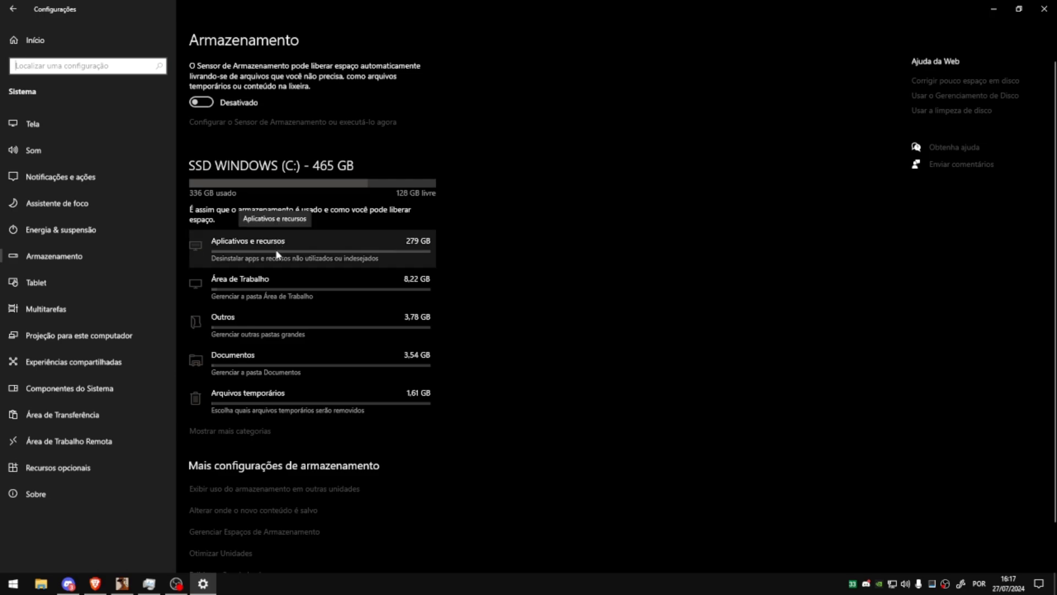
Open the Arquivos temporários list, then check the contents of the Downloads folder in File Explorer and close that window
{"action": "left_click", "coordinate": [292, 391]}
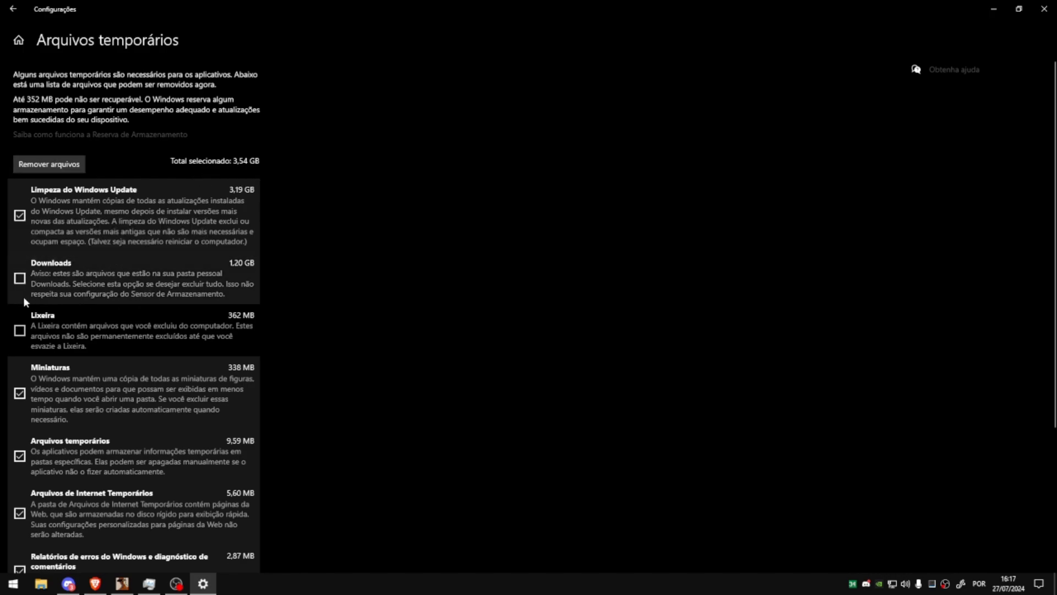
{"action": "left_click", "coordinate": [43, 583]}
{"action": "left_click", "coordinate": [71, 113]}
{"action": "left_click_drag", "start_coordinate": [280, 44], "coordinate": [379, 45]}
{"action": "left_click_drag", "start_coordinate": [301, 173], "coordinate": [370, 155]}
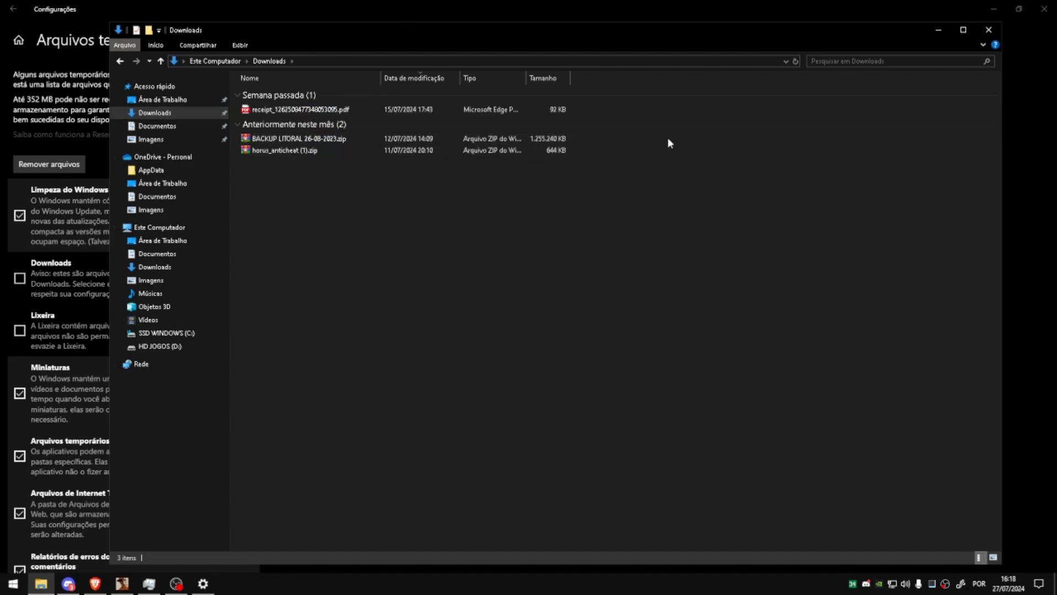
{"action": "left_click", "coordinate": [989, 30]}
Add Downloads and Lixeira to the selected temporary file categories, remove the files and return to the storage overview
{"action": "left_click", "coordinate": [20, 278]}
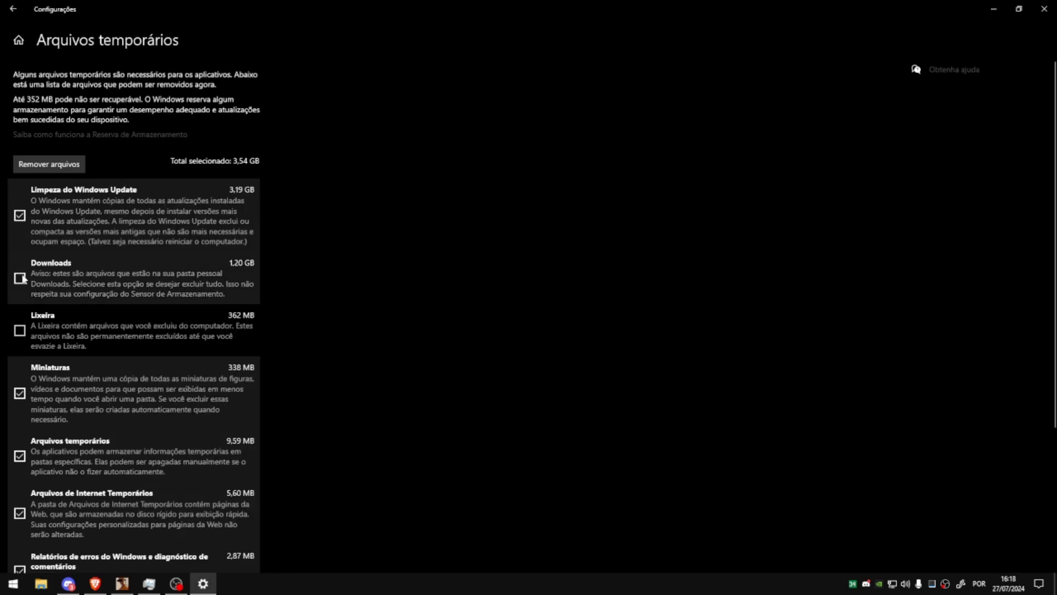
{"action": "left_click", "coordinate": [21, 332]}
{"action": "scroll", "coordinate": [182, 322], "scroll_direction": "down", "scroll_amount": 3}
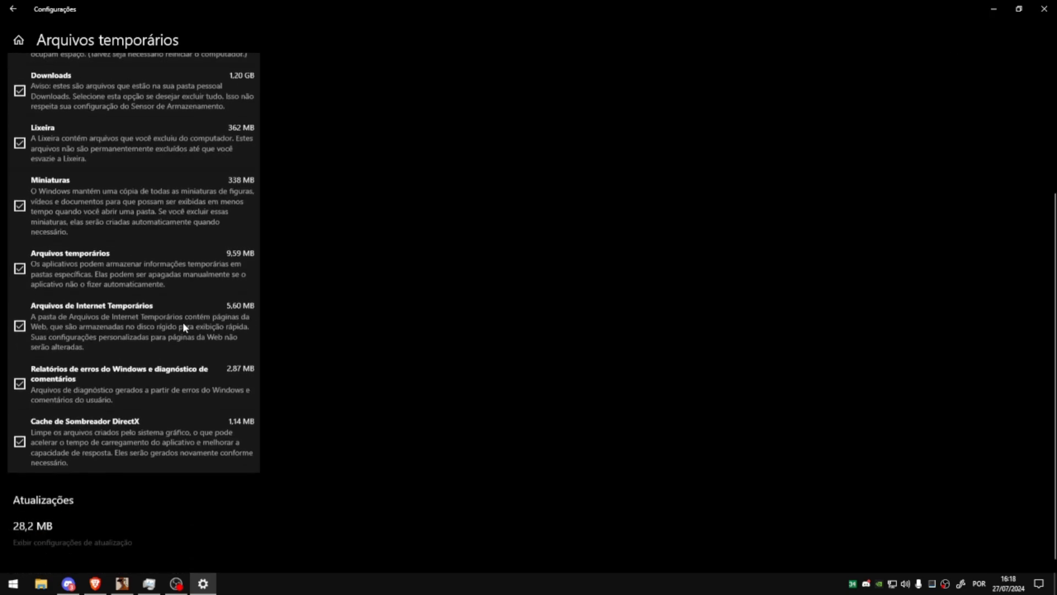
{"action": "scroll", "coordinate": [165, 308], "scroll_direction": "up", "scroll_amount": 3}
{"action": "left_click", "coordinate": [66, 168]}
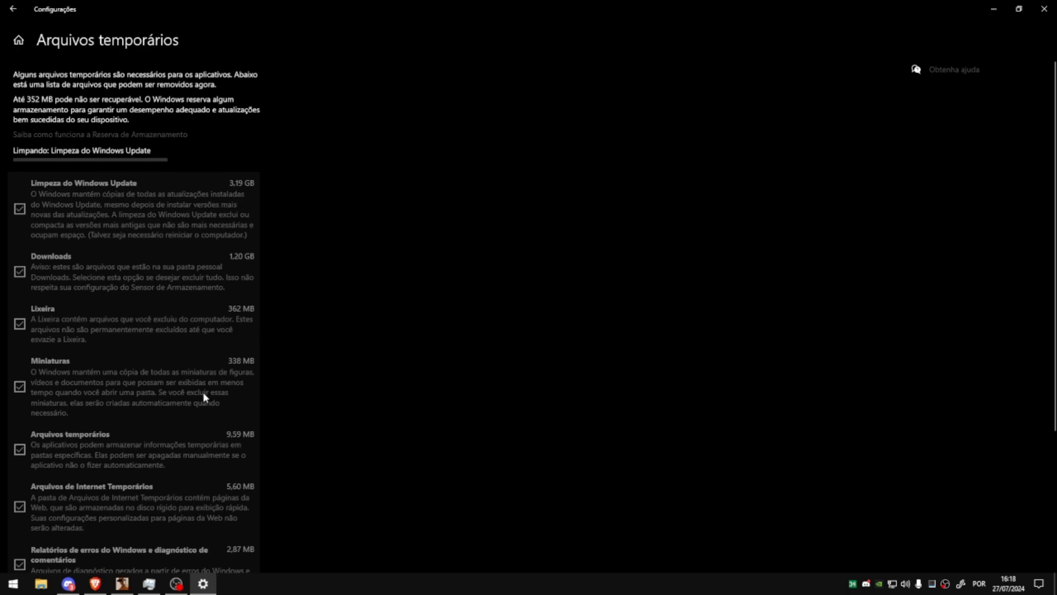
{"action": "scroll", "coordinate": [194, 217], "scroll_direction": "down", "scroll_amount": 3}
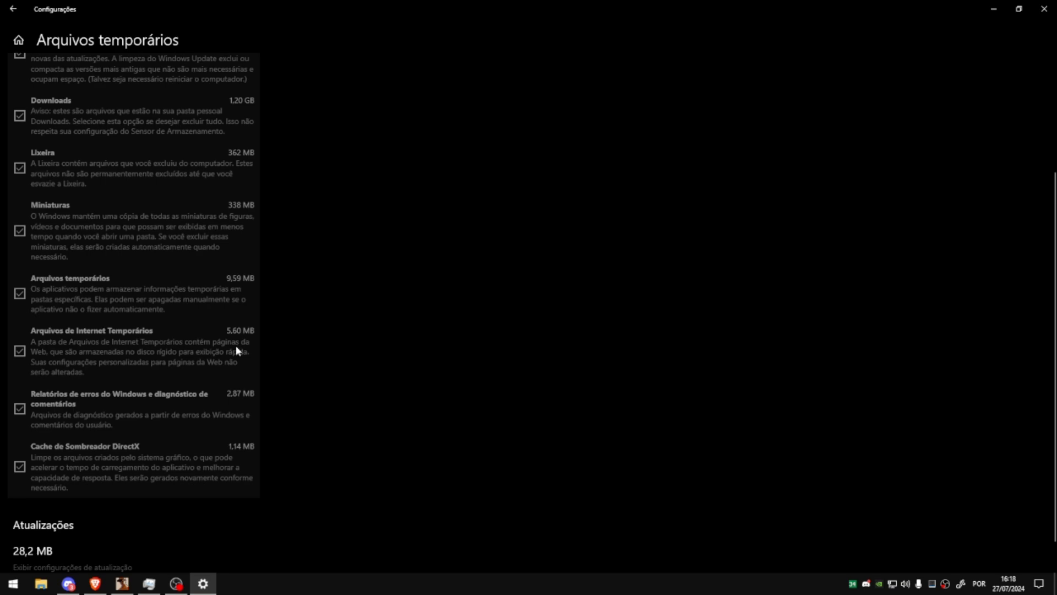
{"action": "scroll", "coordinate": [236, 350], "scroll_direction": "up", "scroll_amount": 3}
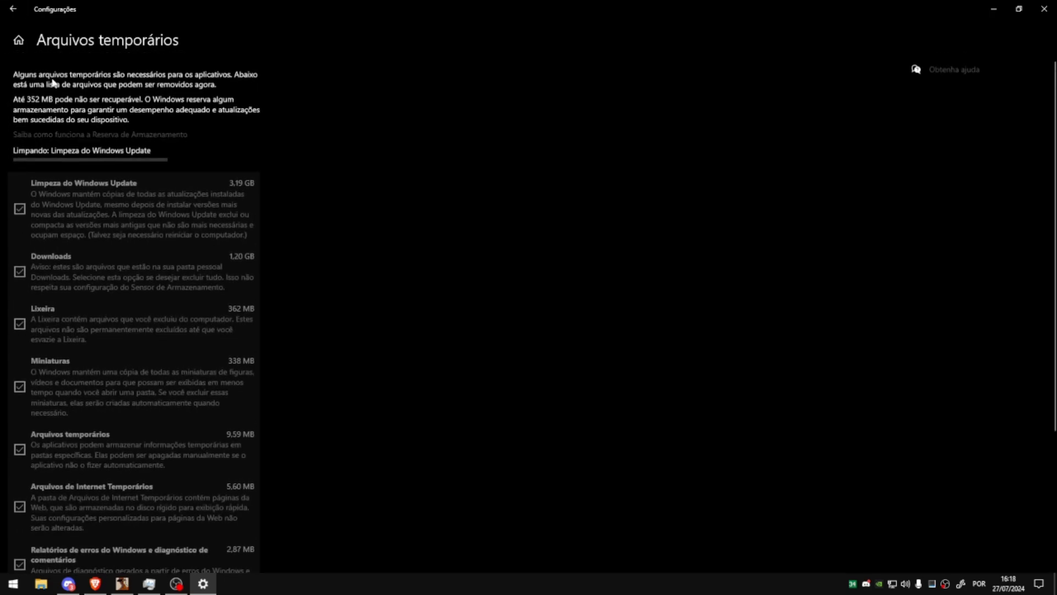
{"action": "left_click", "coordinate": [14, 16]}
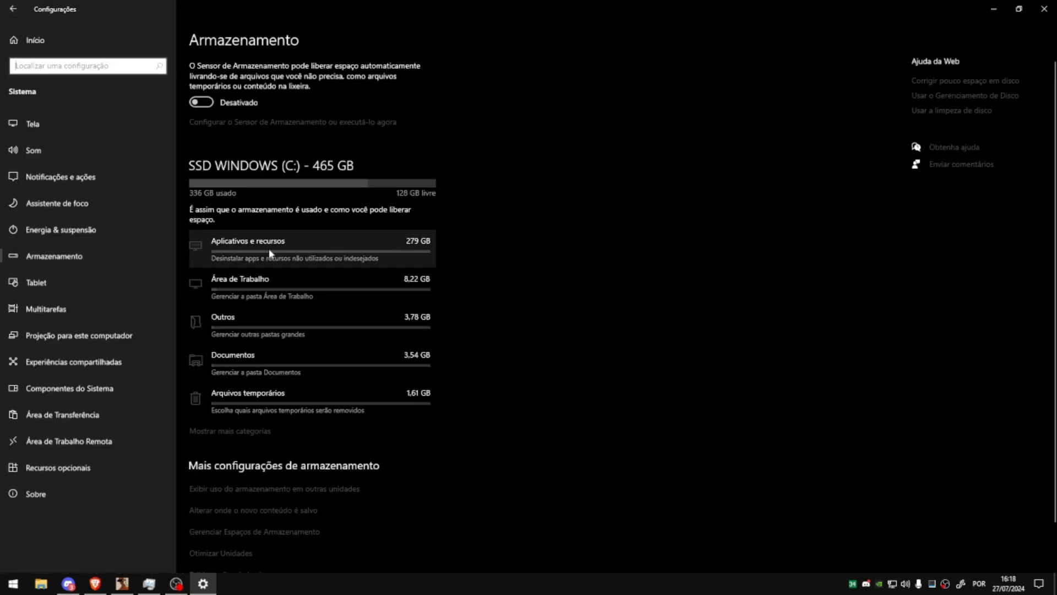
Examine the Tablet, Multitarefas, Projeção para este computador, Experiências compartilhadas, Componentes do Sistema and Área de Transferência settings
{"action": "left_click", "coordinate": [89, 285]}
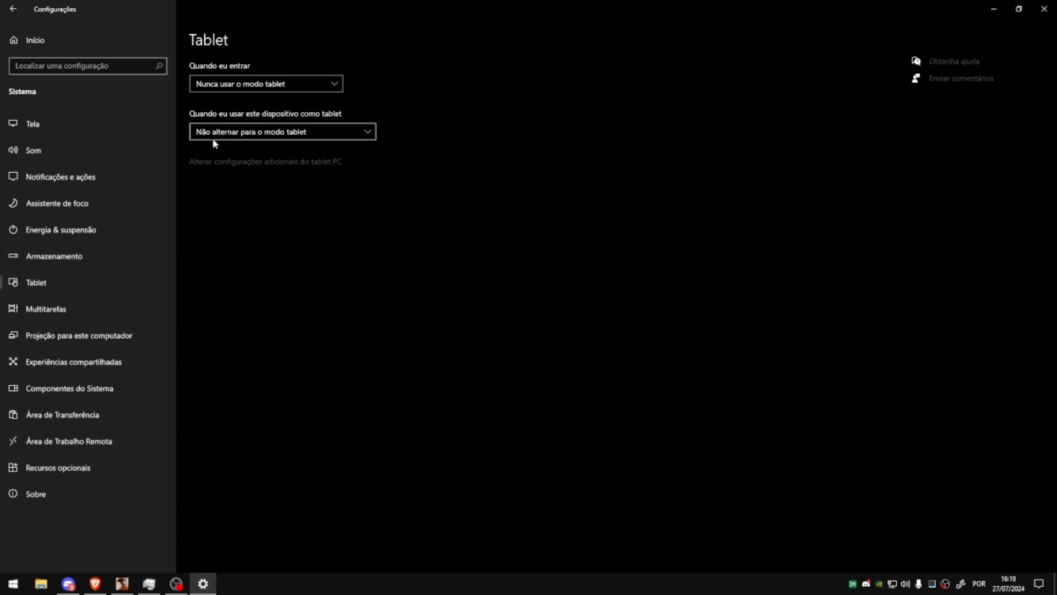
{"action": "left_click", "coordinate": [88, 318]}
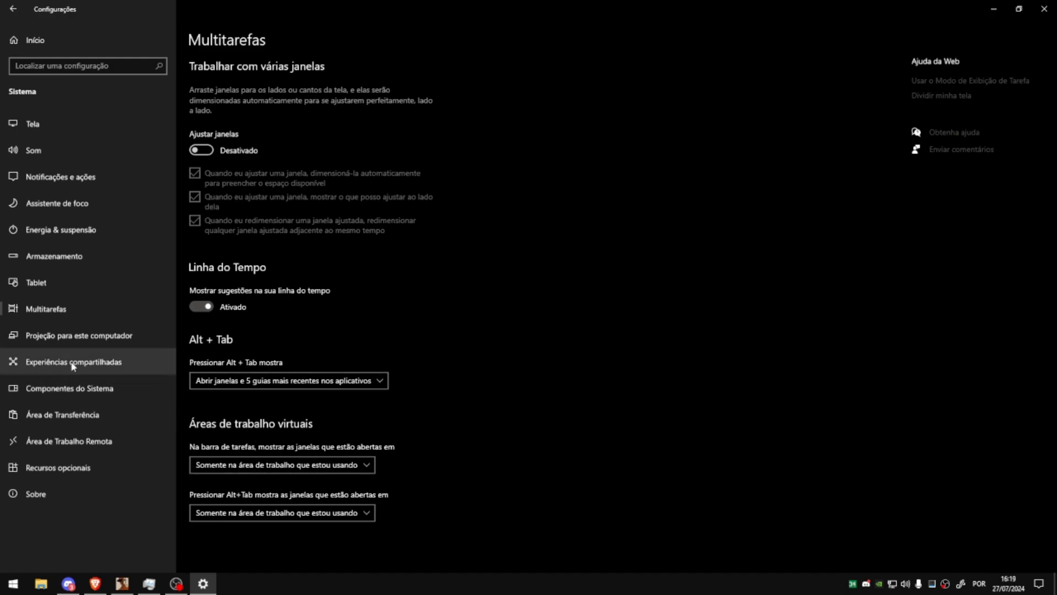
{"action": "left_click", "coordinate": [74, 334]}
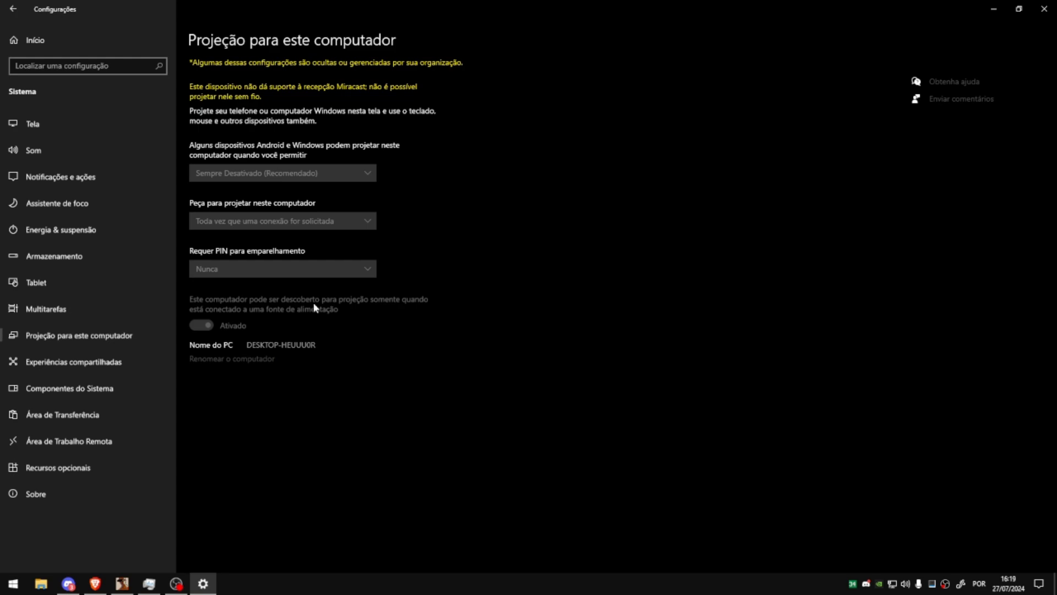
{"action": "left_click", "coordinate": [58, 366]}
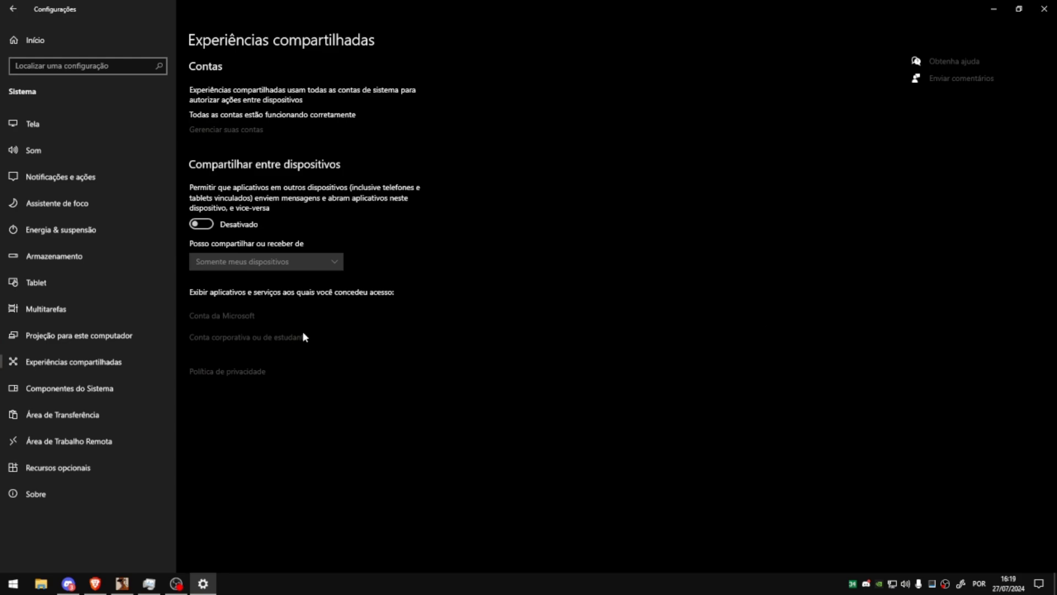
{"action": "left_click", "coordinate": [100, 402]}
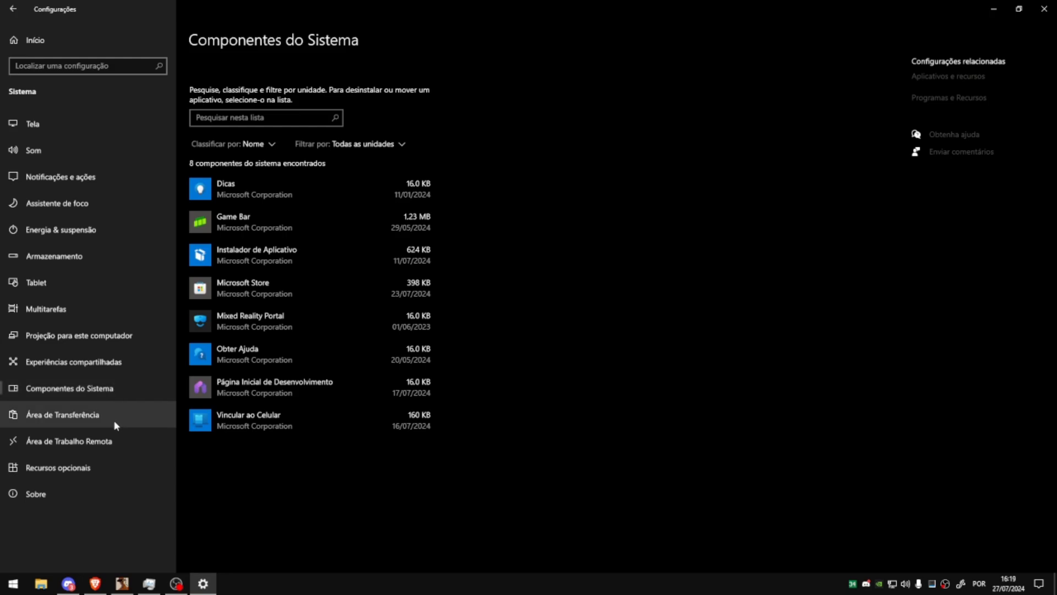
{"action": "left_click", "coordinate": [115, 423]}
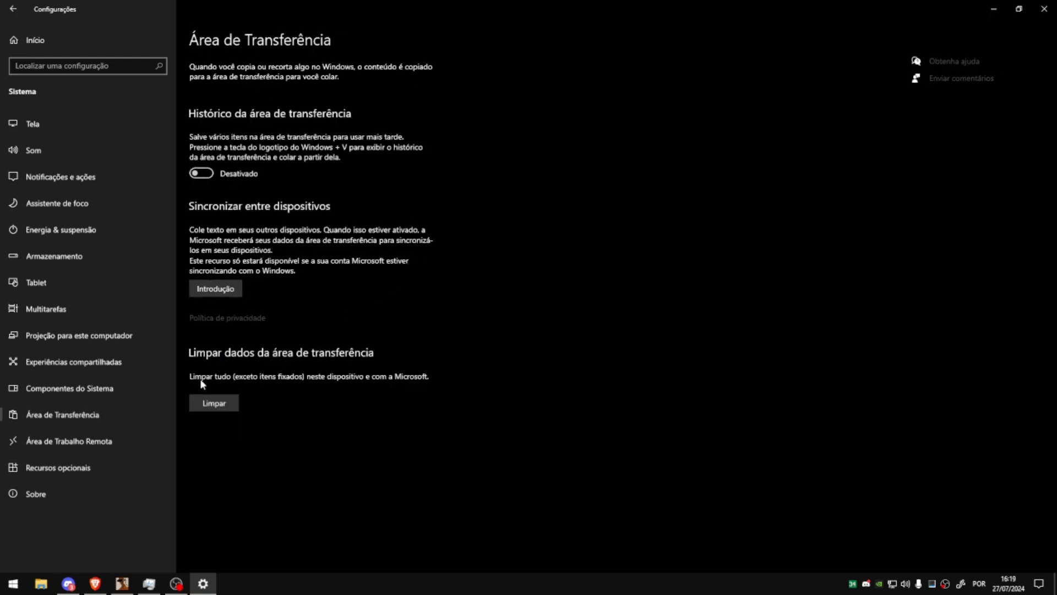
Examine the Área de Trabalho Remota, Recursos opcionais, Sobre, Assistente de foco and Energia & suspensão settings
{"action": "left_click", "coordinate": [77, 439]}
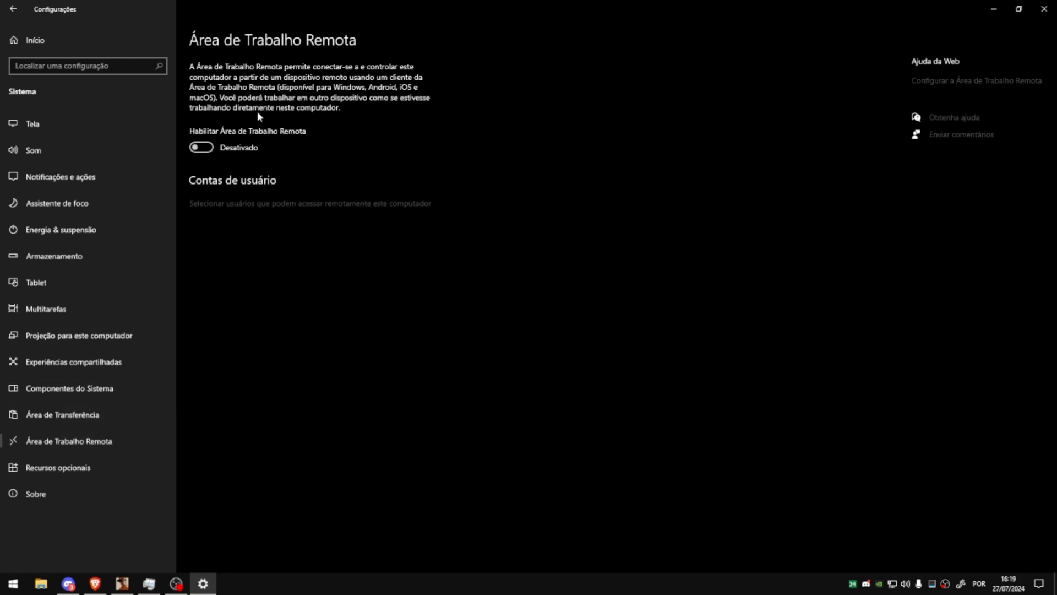
{"action": "left_click", "coordinate": [91, 467]}
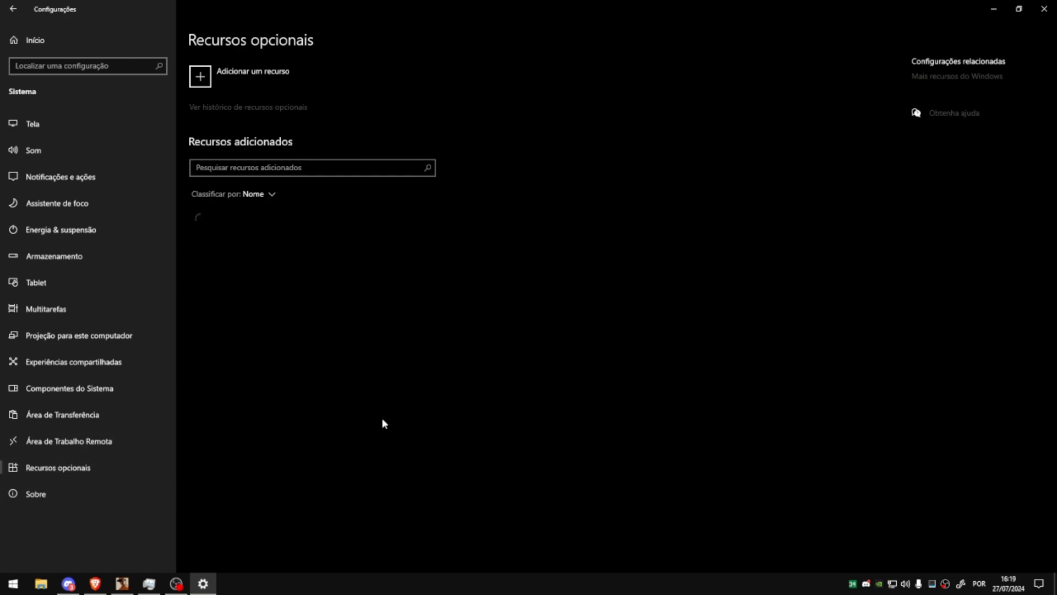
{"action": "left_click", "coordinate": [81, 489]}
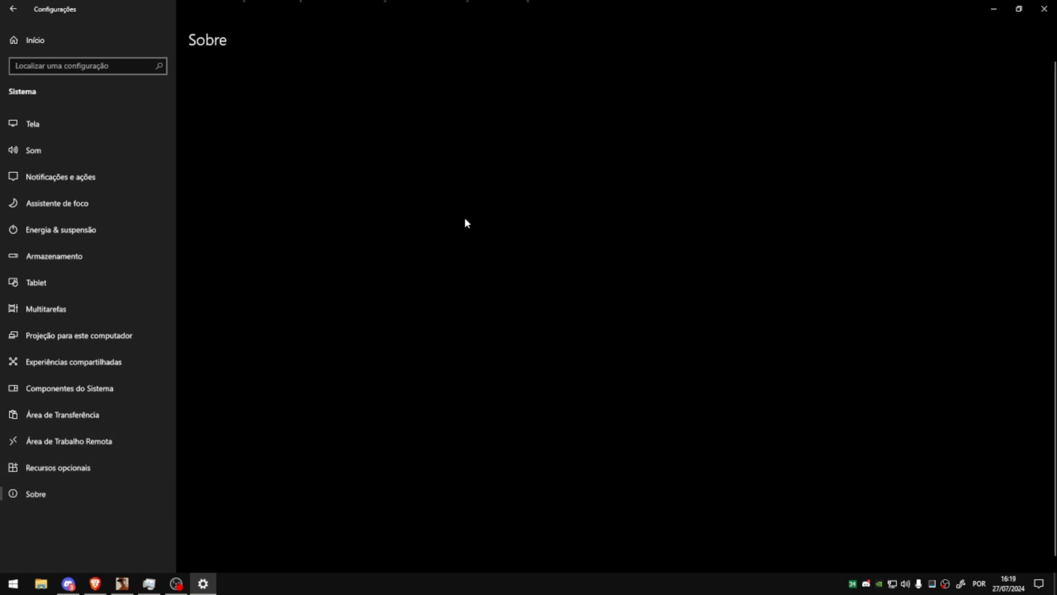
{"action": "left_click", "coordinate": [77, 212]}
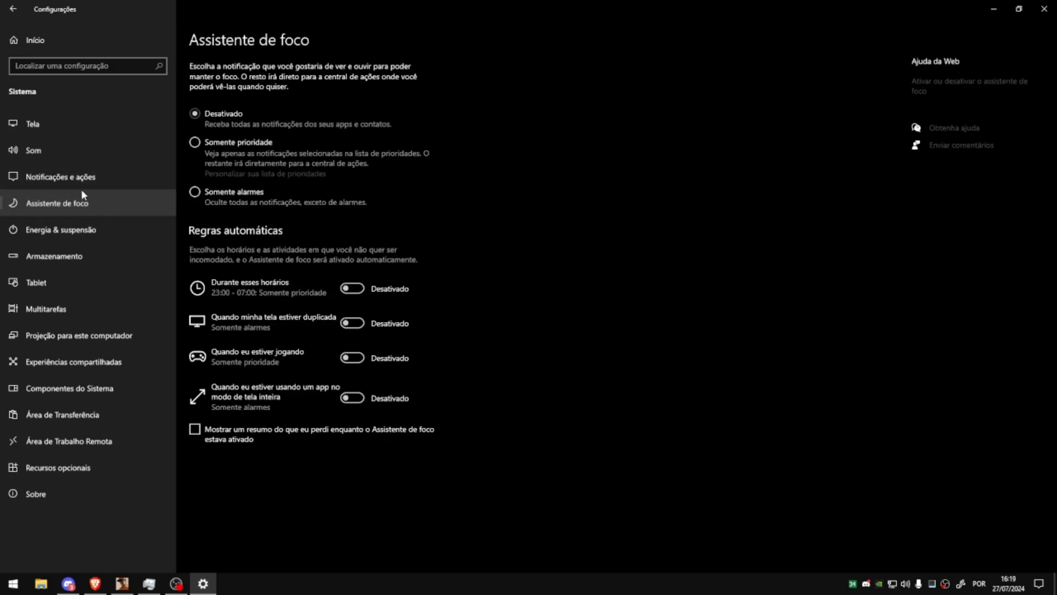
{"action": "left_click", "coordinate": [78, 232]}
Reopen the Arquivos temporários list from Armazenamento, then view and refresh the Downloads folder in File Explorer and close that window
{"action": "left_click", "coordinate": [77, 256]}
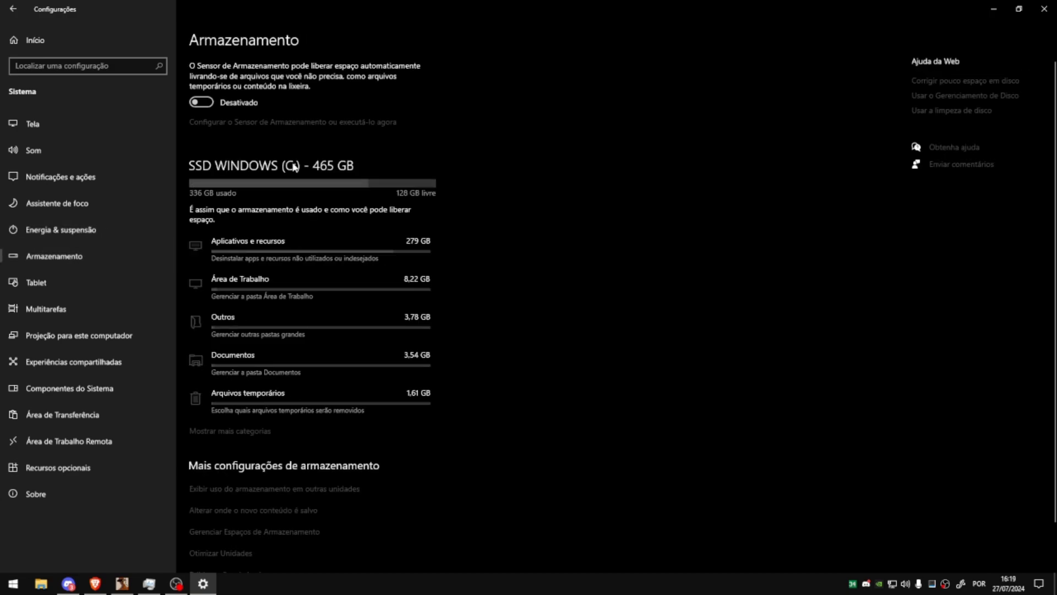
{"action": "left_click", "coordinate": [281, 395]}
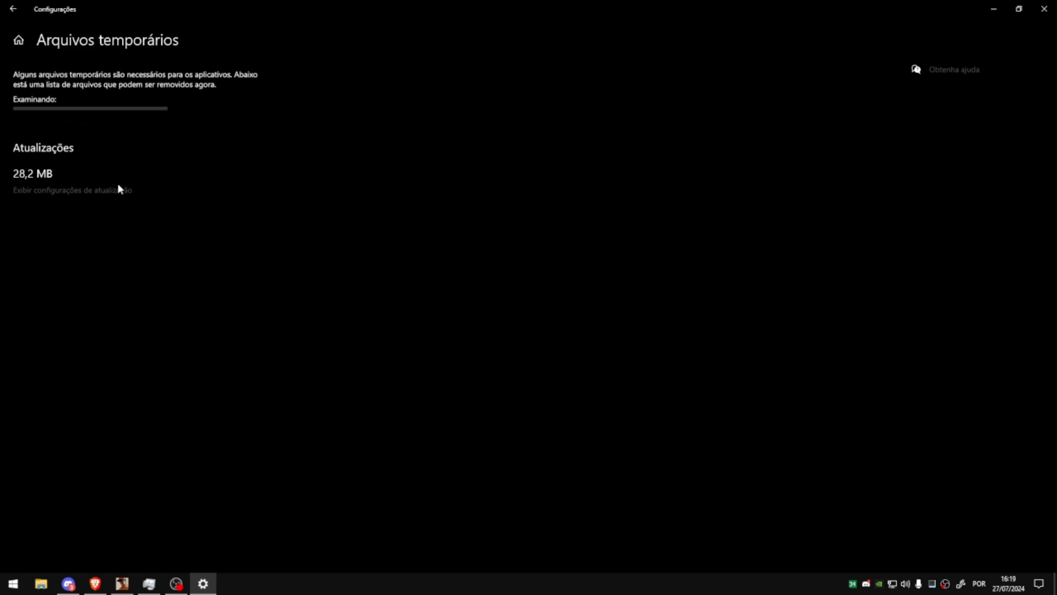
{"action": "left_click", "coordinate": [41, 584]}
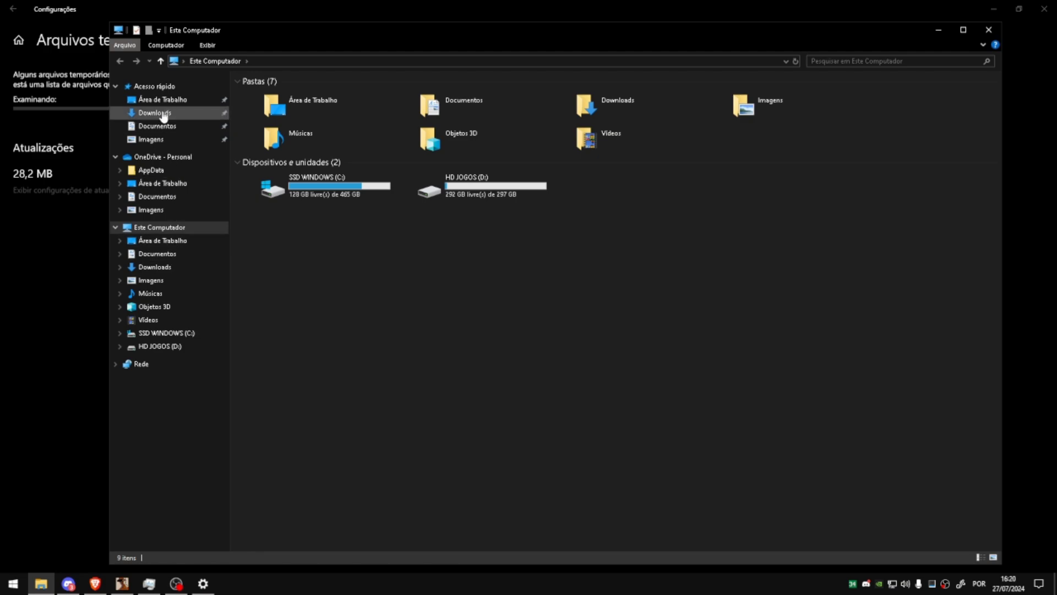
{"action": "left_click", "coordinate": [149, 112]}
{"action": "right_click", "coordinate": [316, 221]}
{"action": "left_click", "coordinate": [364, 265]}
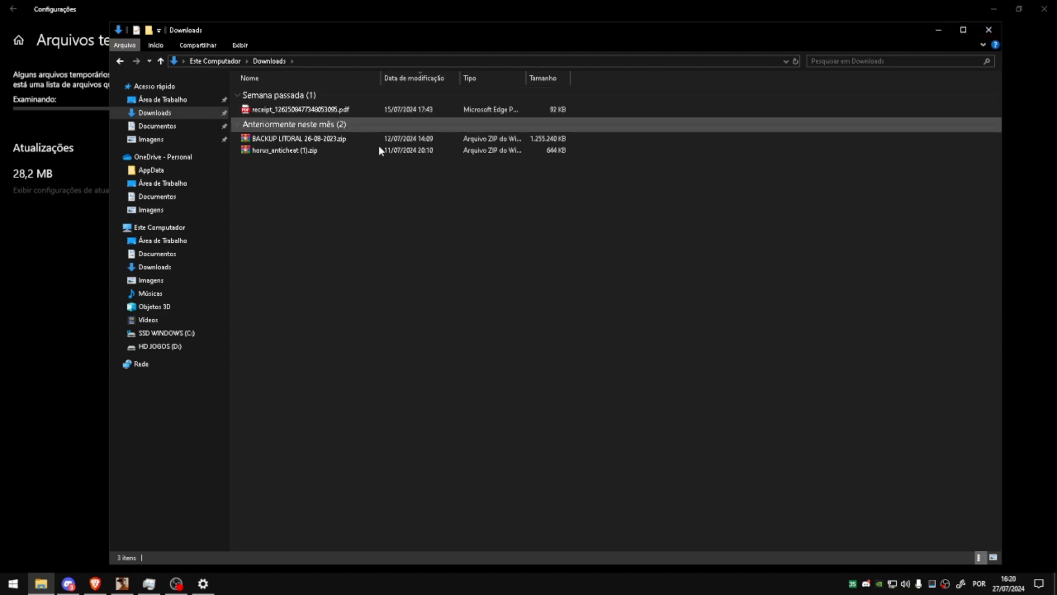
{"action": "left_click_drag", "start_coordinate": [283, 216], "coordinate": [424, 195]}
{"action": "left_click", "coordinate": [987, 33]}
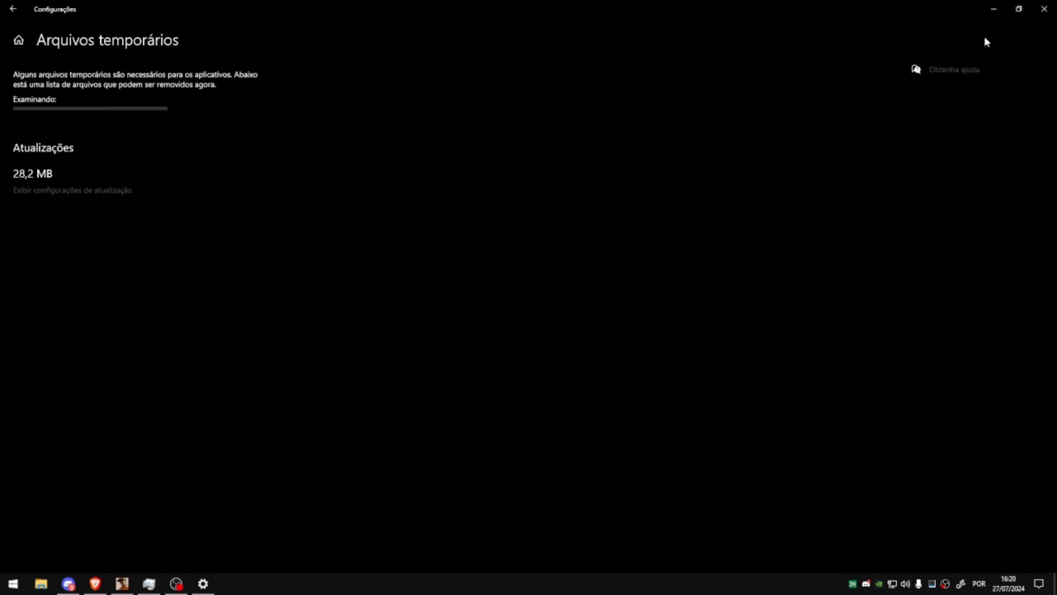
Reload the Arquivos temporários list, view the advanced update options linked there and go back to the Windows Update settings
{"action": "left_click", "coordinate": [14, 9]}
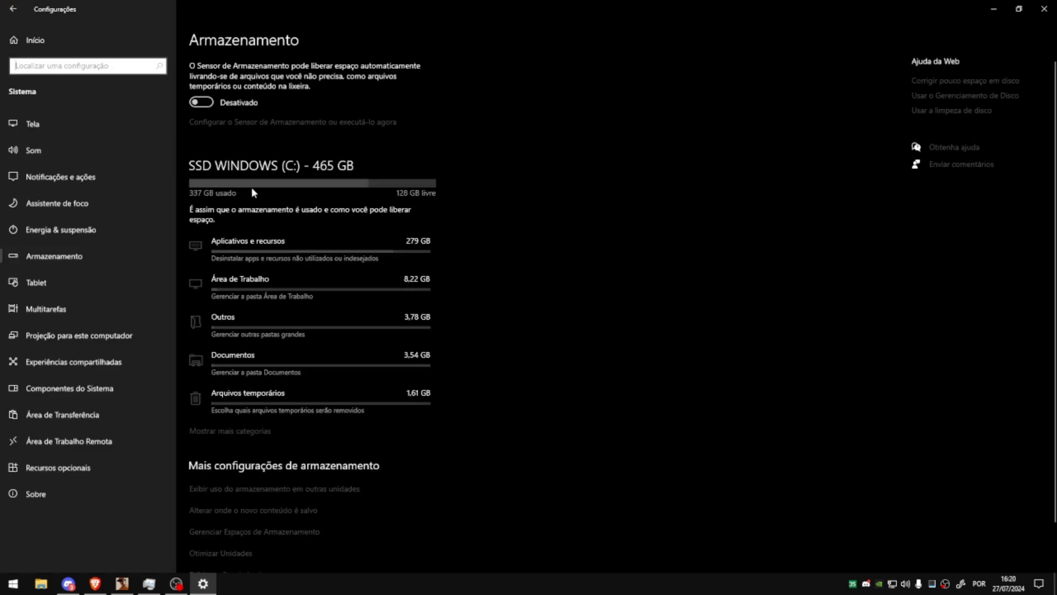
{"action": "left_click", "coordinate": [391, 407]}
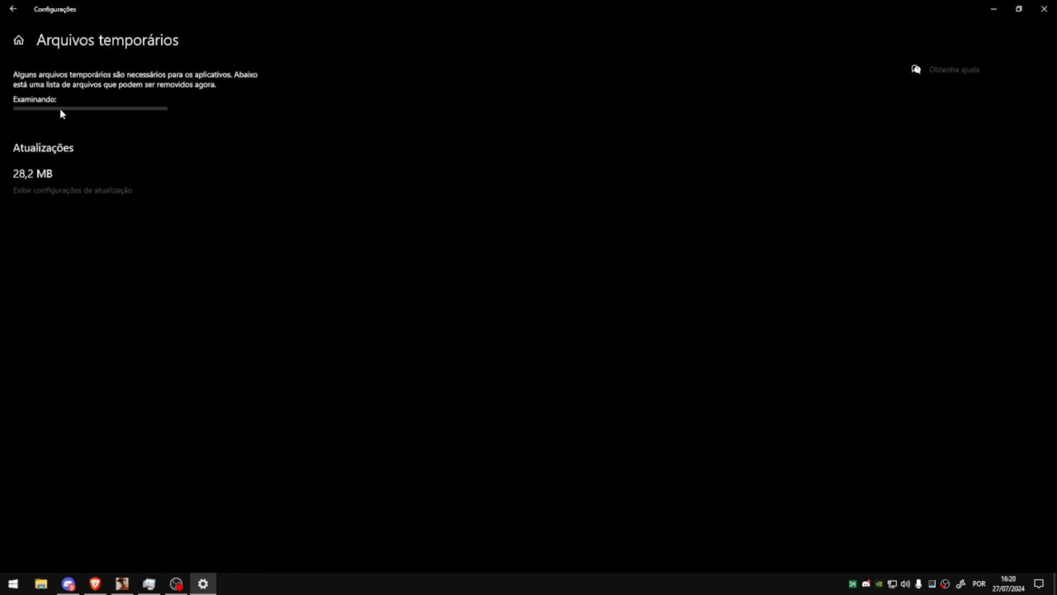
{"action": "left_click", "coordinate": [90, 197]}
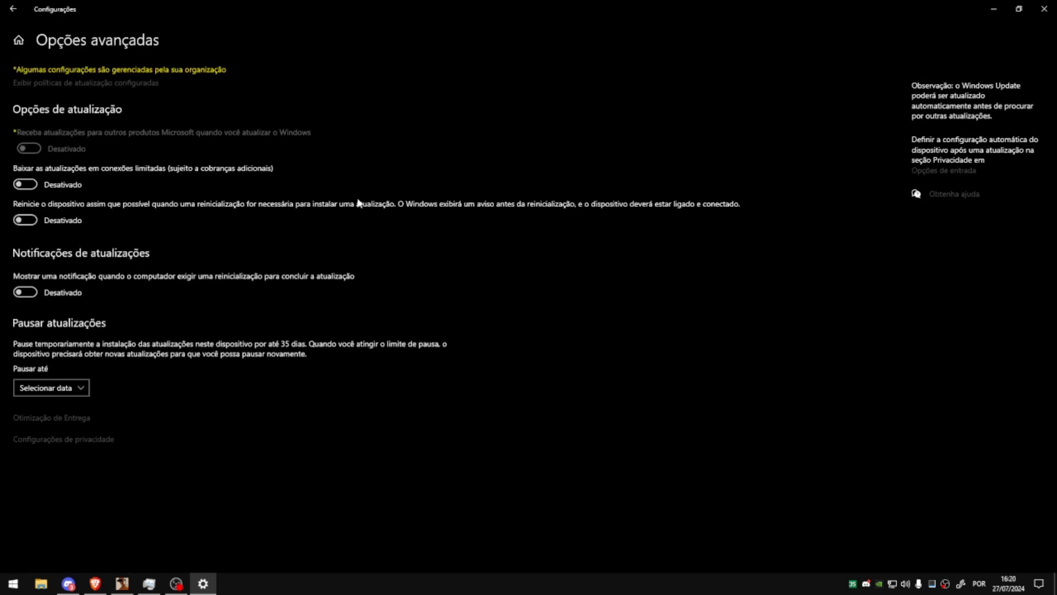
{"action": "left_click", "coordinate": [13, 9]}
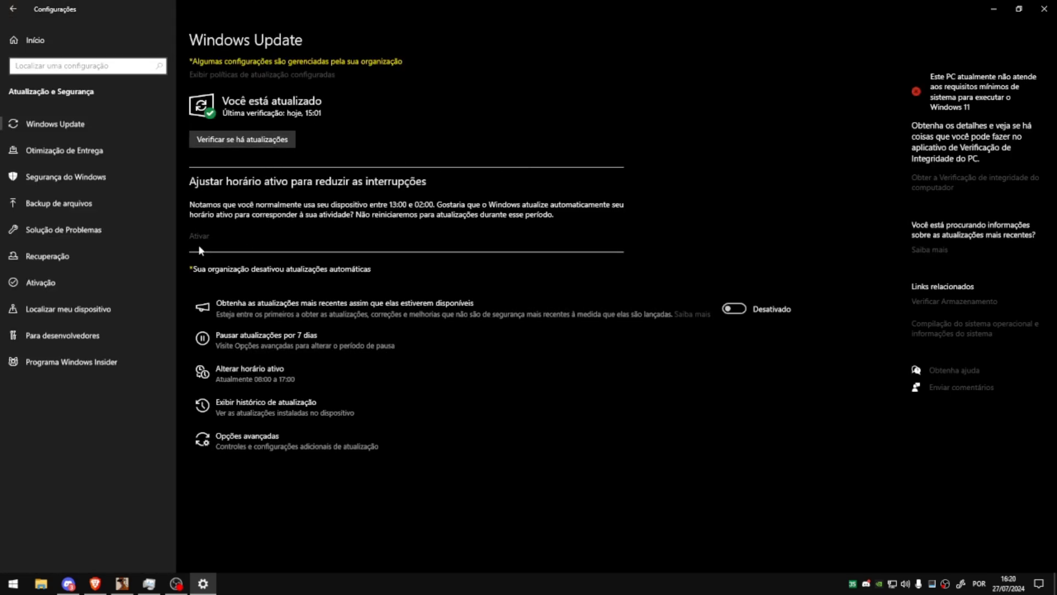
Examine the Otimização de Entrega, Backup de arquivos, Segurança do Windows, Solução de Problemas, Recuperação, Ativação and Localizar meu dispositivo settings
{"action": "left_click", "coordinate": [98, 150]}
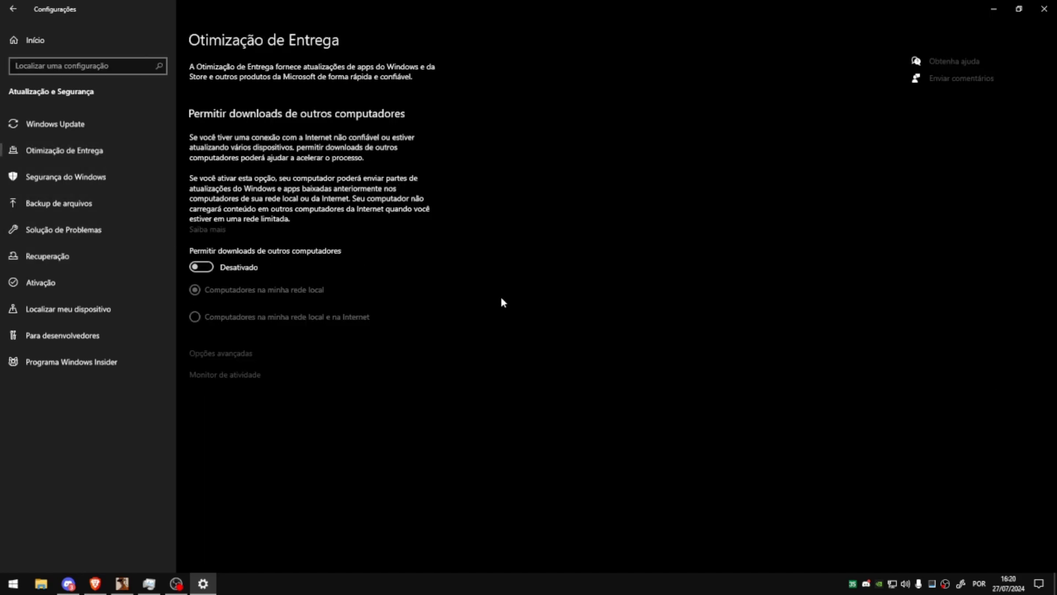
{"action": "left_click", "coordinate": [88, 199]}
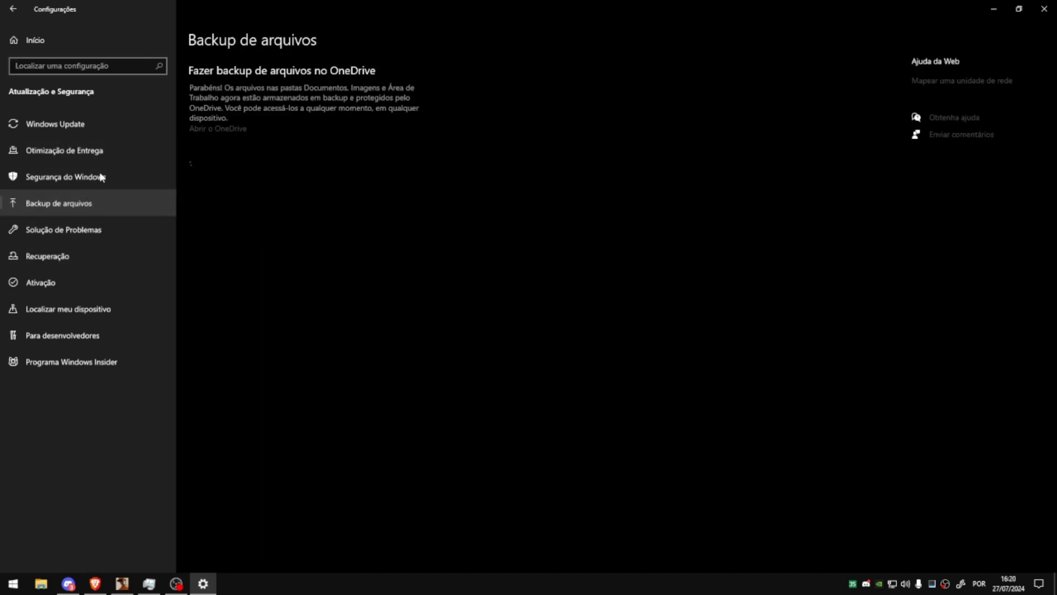
{"action": "left_click", "coordinate": [127, 183]}
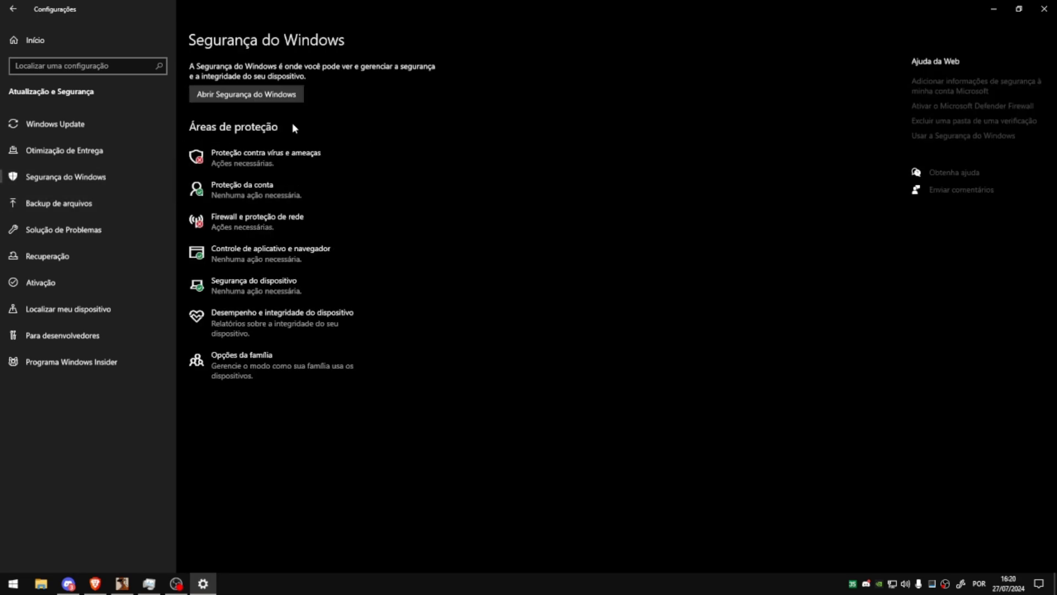
{"action": "left_click", "coordinate": [84, 227]}
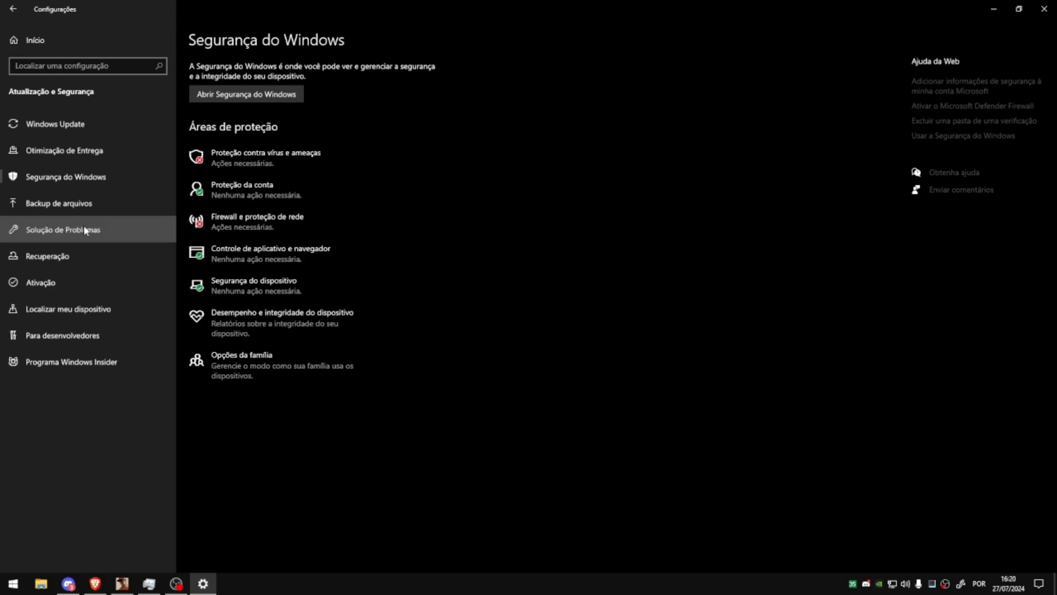
{"action": "left_click", "coordinate": [92, 268]}
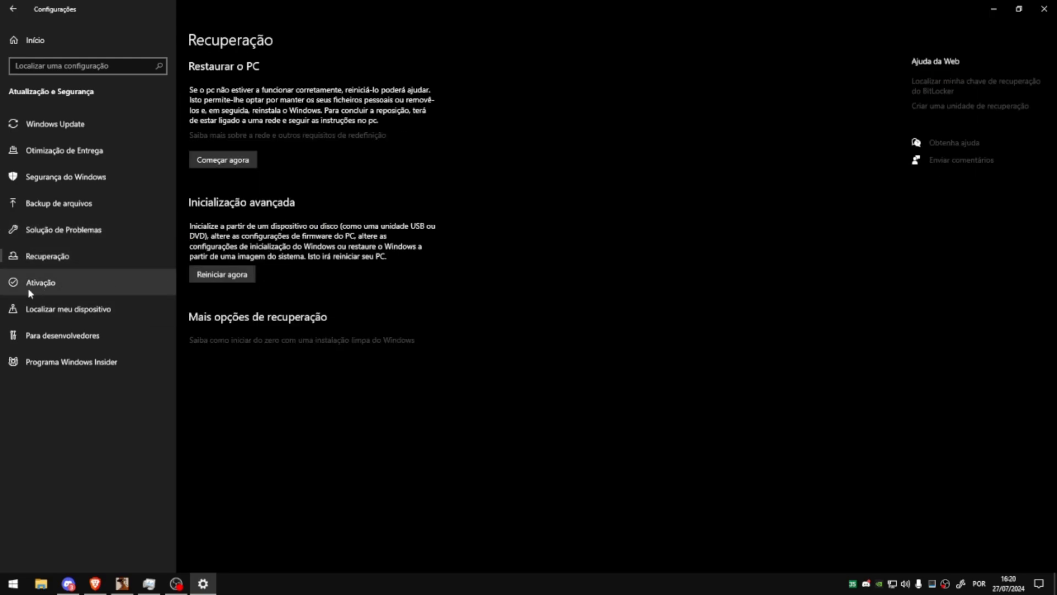
{"action": "left_click", "coordinate": [92, 276]}
{"action": "left_click", "coordinate": [87, 310]}
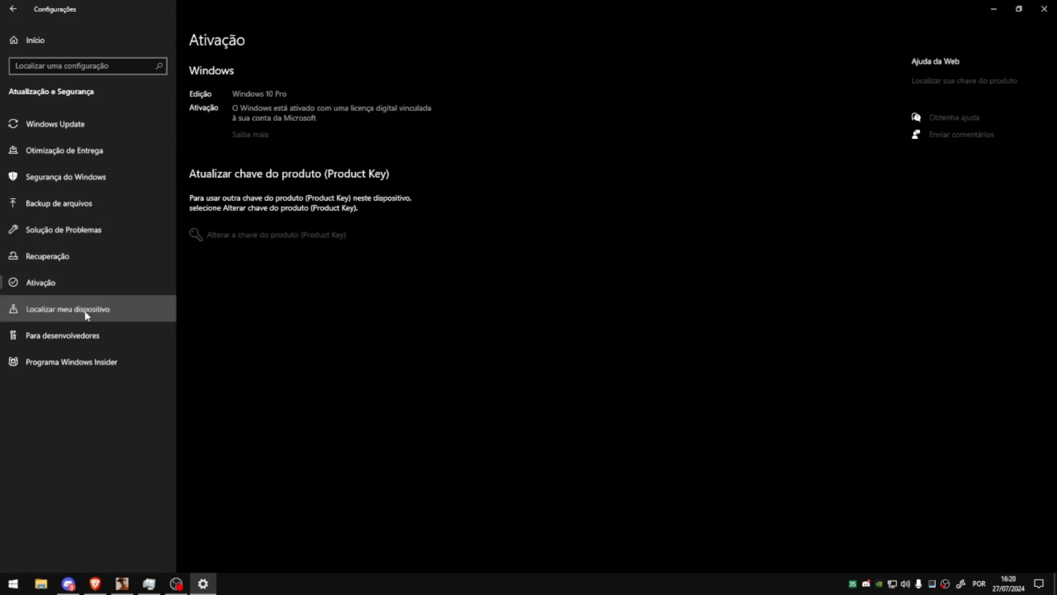
{"action": "left_click", "coordinate": [87, 333]}
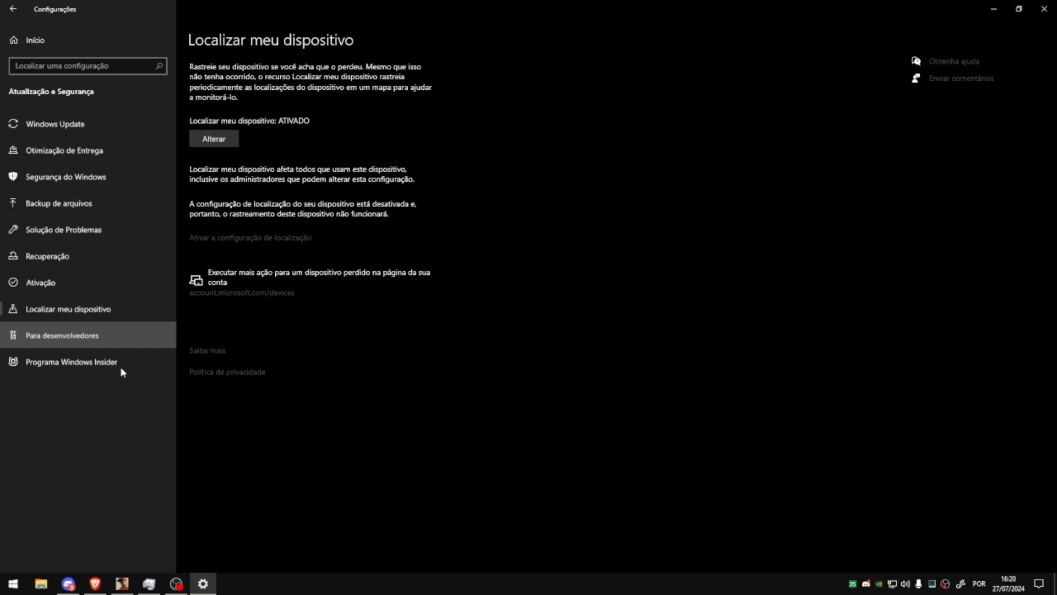
Close the Configurações window and refresh the desktop twice
{"action": "left_click", "coordinate": [1044, 8]}
{"action": "right_click", "coordinate": [748, 149]}
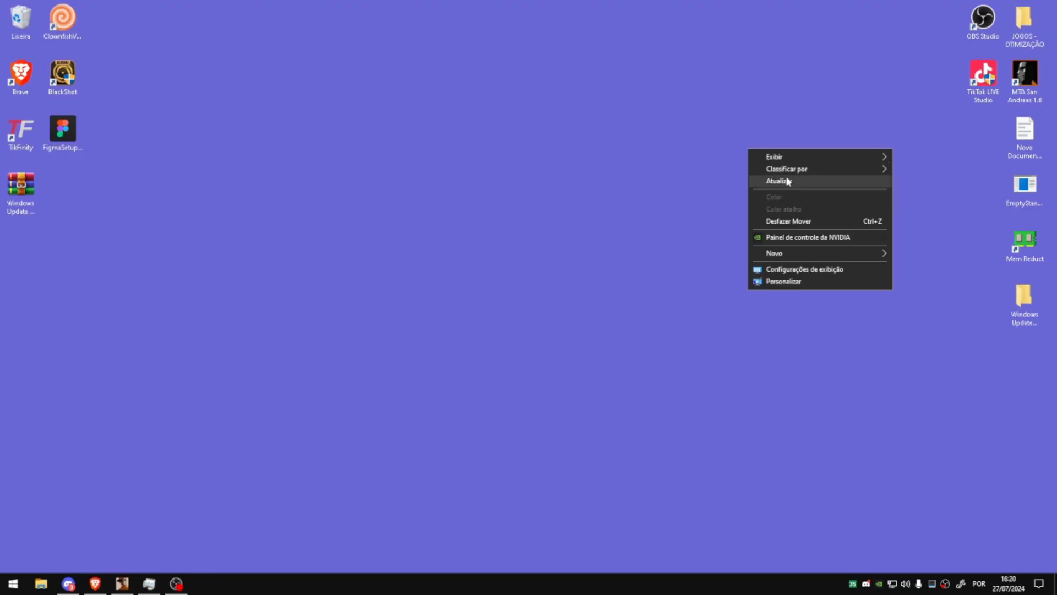
{"action": "left_click", "coordinate": [786, 181]}
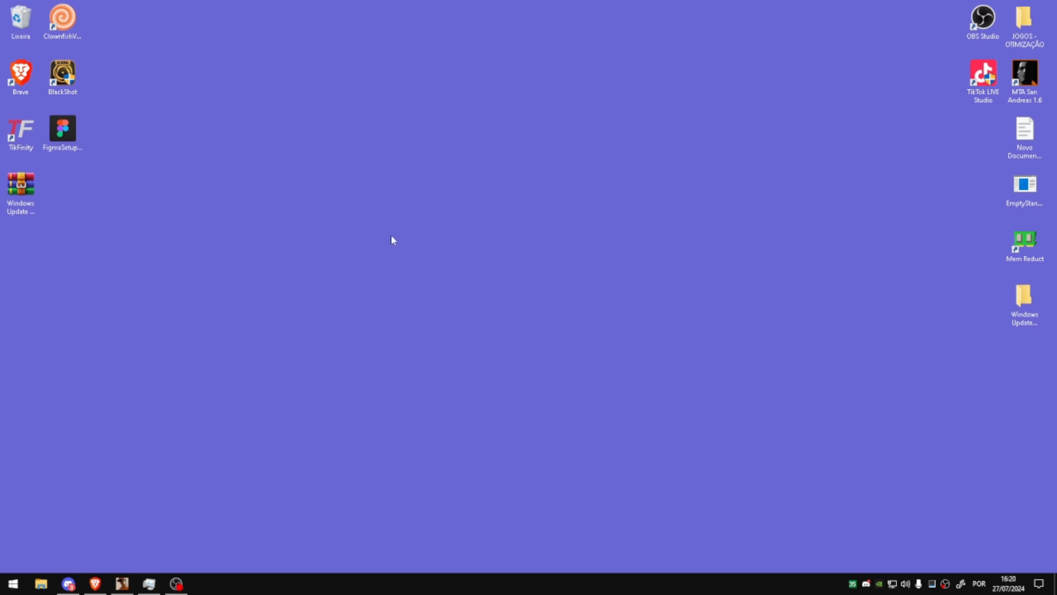
{"action": "right_click", "coordinate": [411, 210]}
{"action": "left_click", "coordinate": [444, 244]}
Switch to Brave, review the download pages for EmptyStandbyList, Windows Update Blocker and Mem Reduct, and minimize the browser
{"action": "mouse_move", "coordinate": [95, 584]}
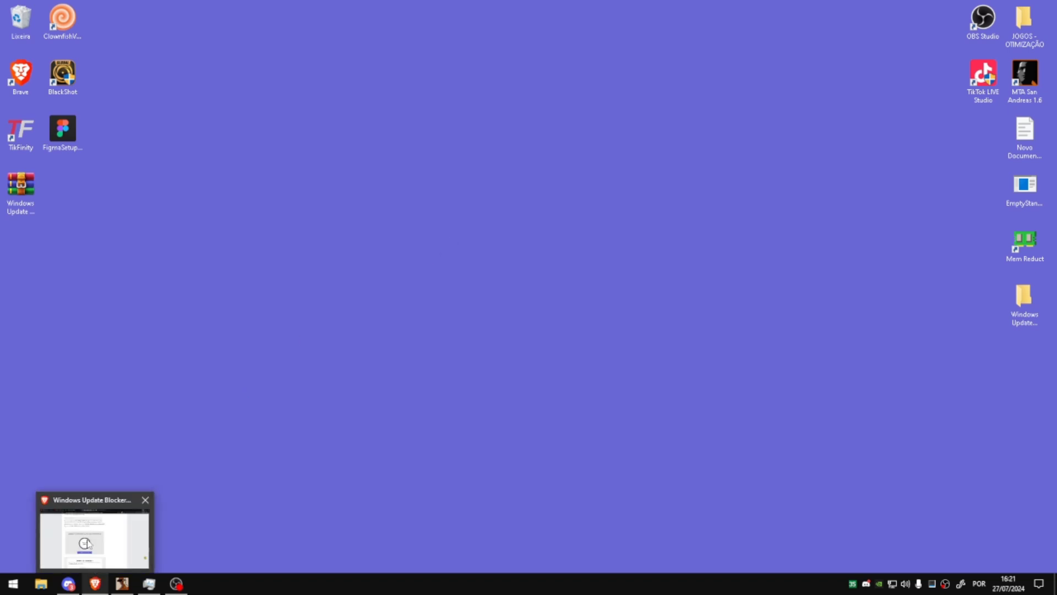
{"action": "left_click", "coordinate": [91, 545]}
{"action": "left_click", "coordinate": [310, 10]}
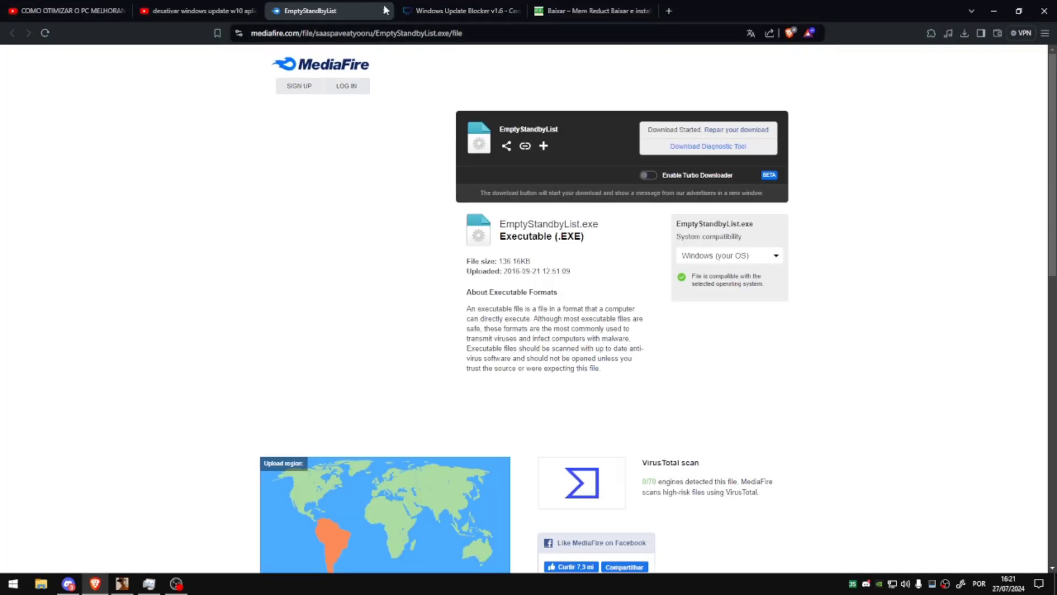
{"action": "left_click", "coordinate": [455, 10]}
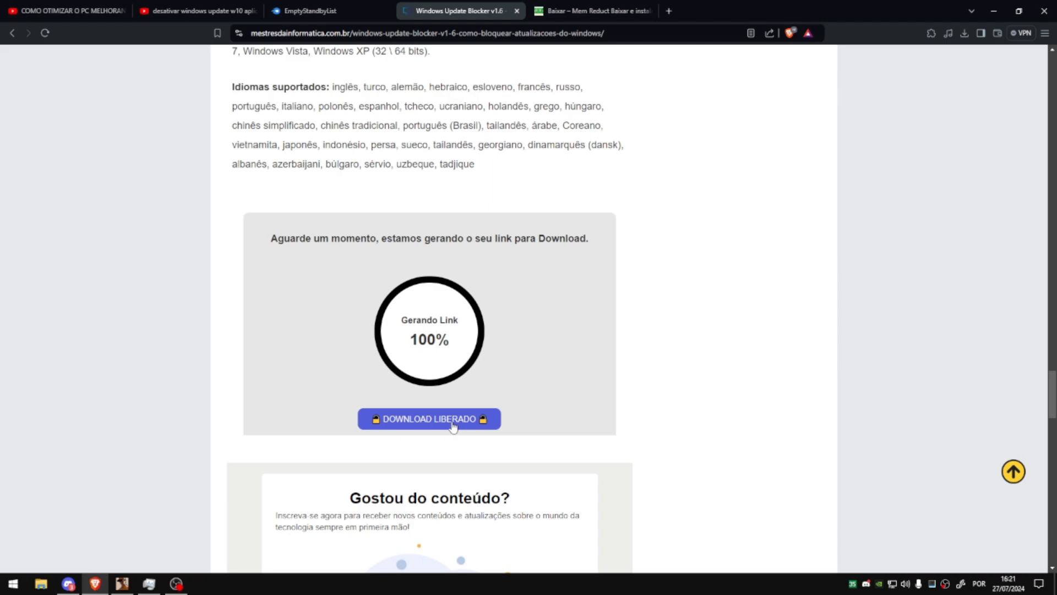
{"action": "left_click", "coordinate": [587, 7]}
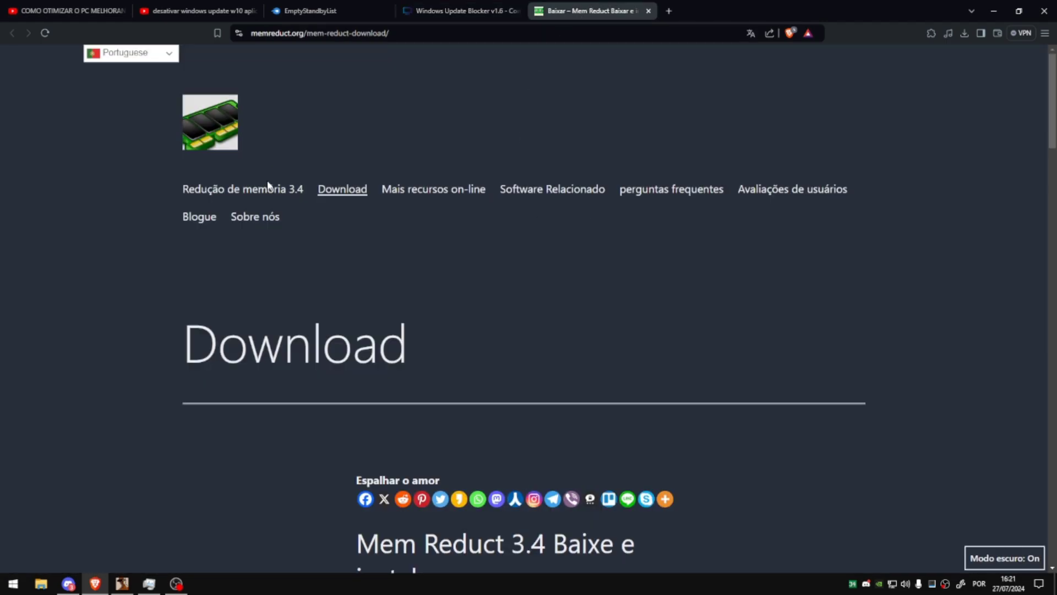
{"action": "left_click", "coordinate": [410, 10]}
{"action": "left_click", "coordinate": [368, 7]}
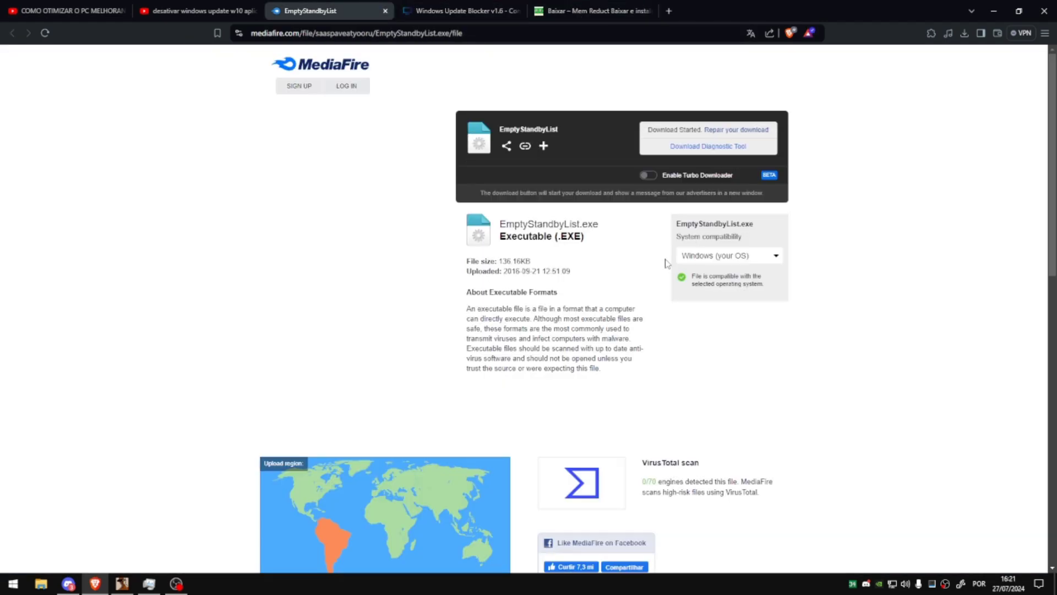
{"action": "left_click", "coordinate": [992, 10]}
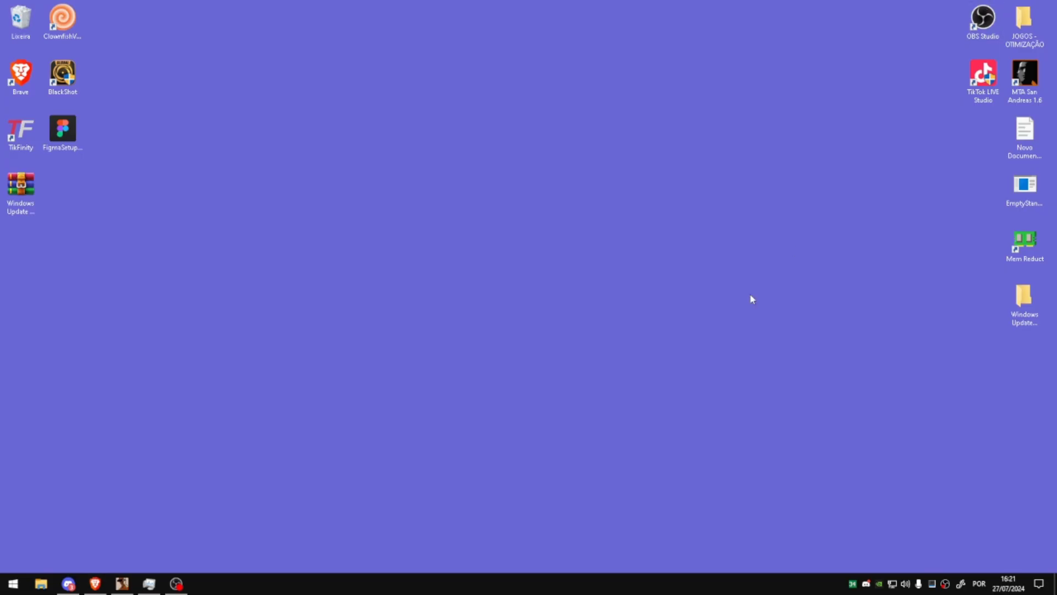